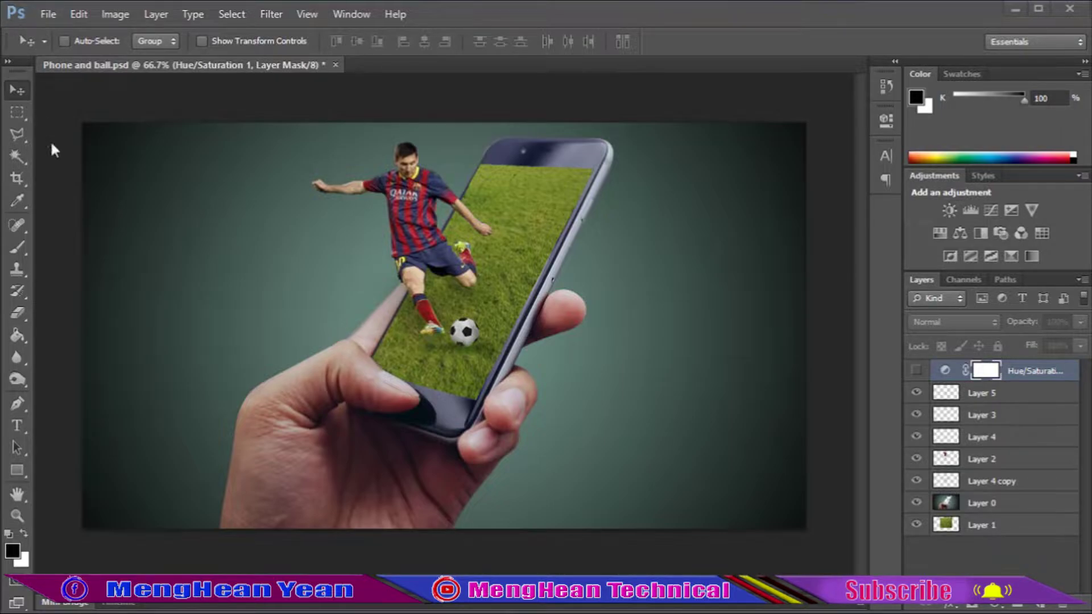
Step: Create a new white RGB document named PS, 1280 by 720 pixels
click(49, 14)
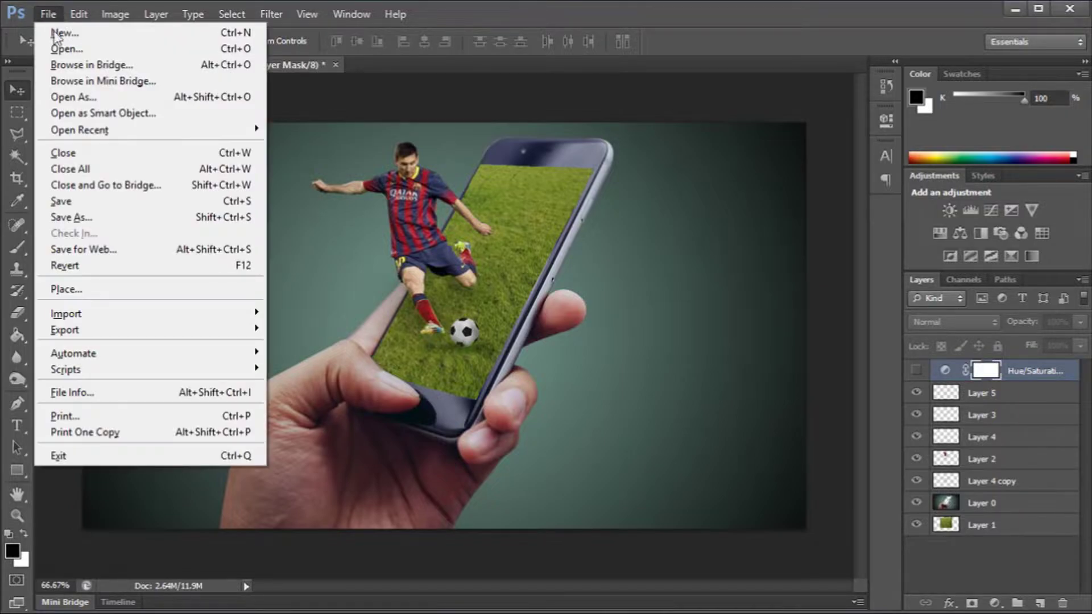
click(57, 34)
text(PS)
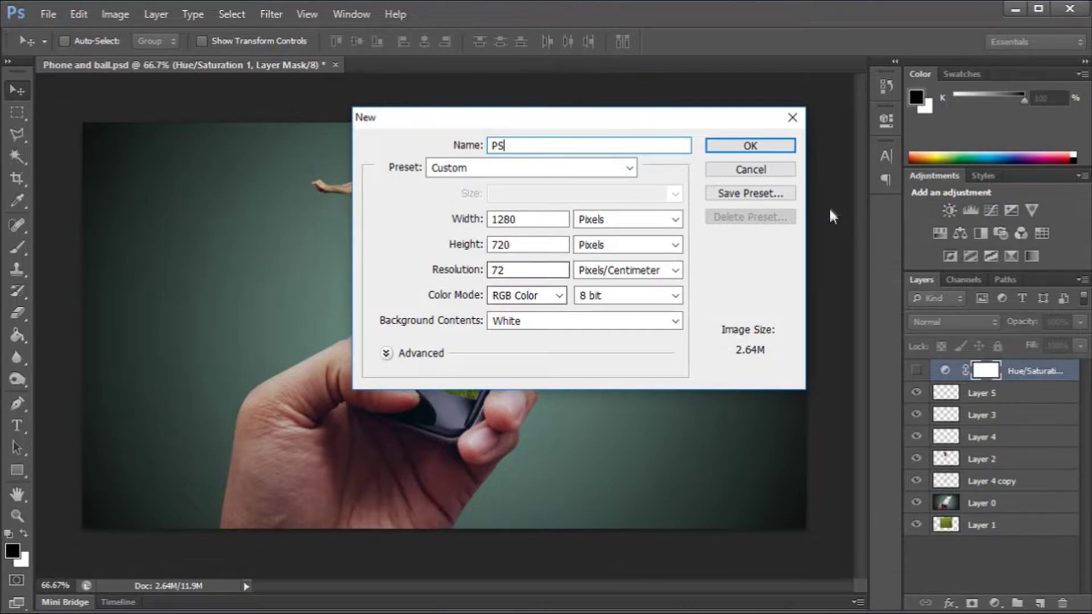
click(742, 149)
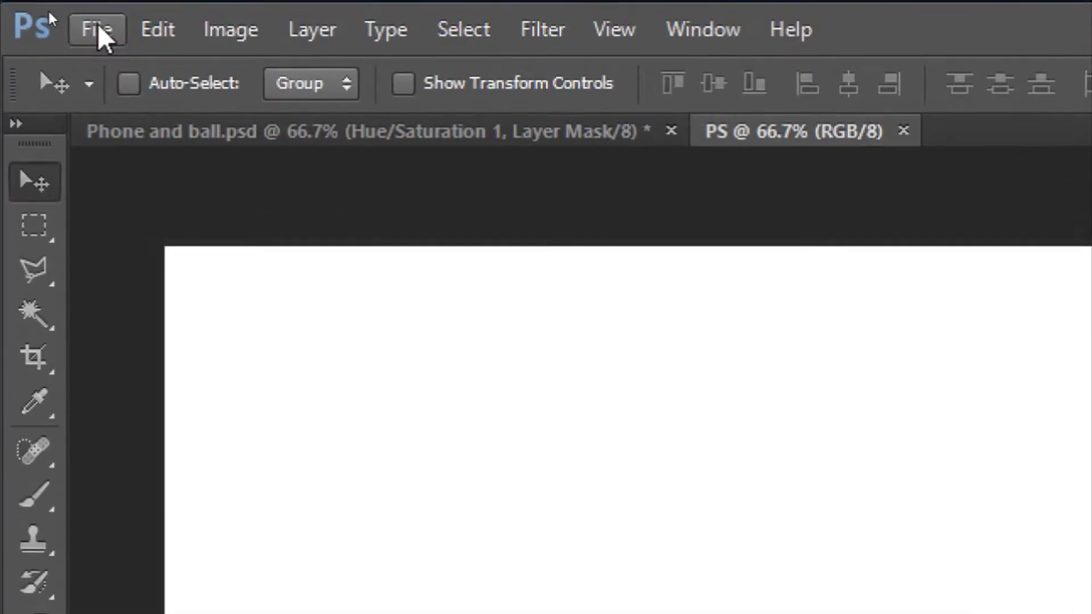
Step: Open the Phone and ball image showing the hand holding the phone
click(48, 13)
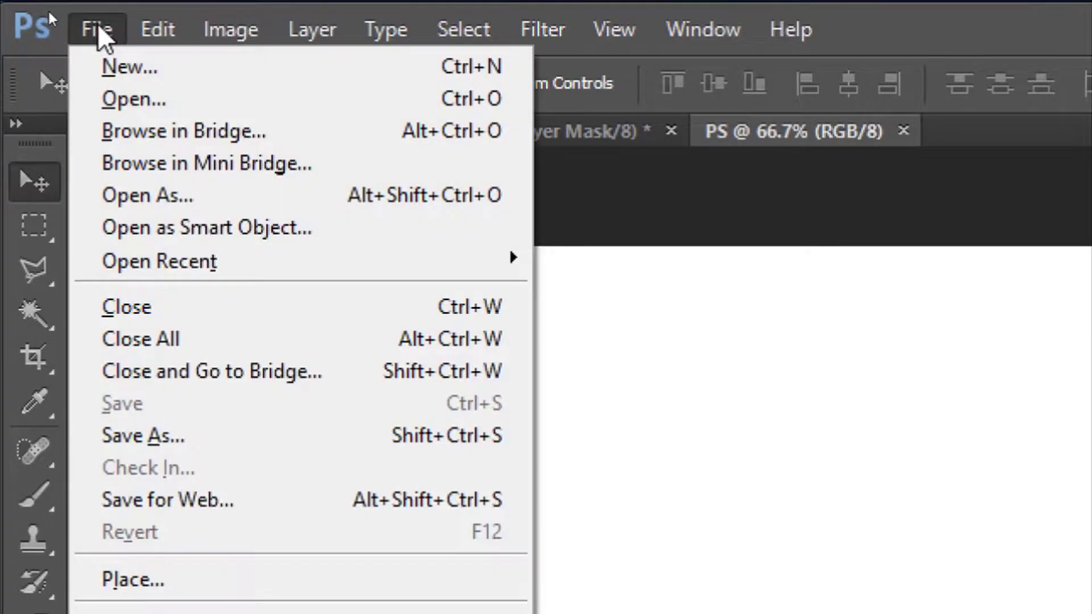
click(133, 108)
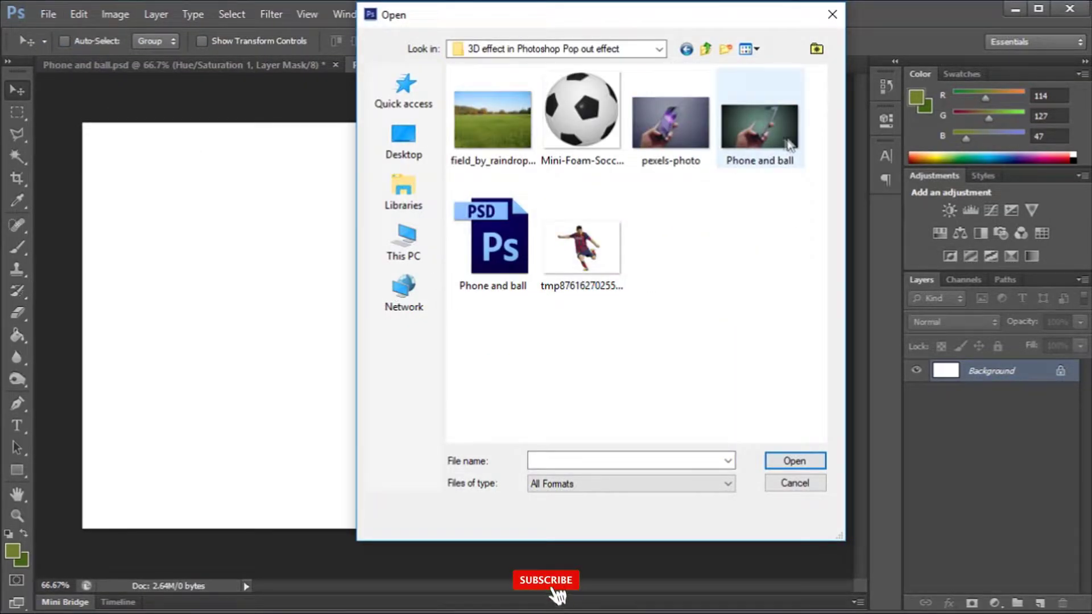
click(788, 145)
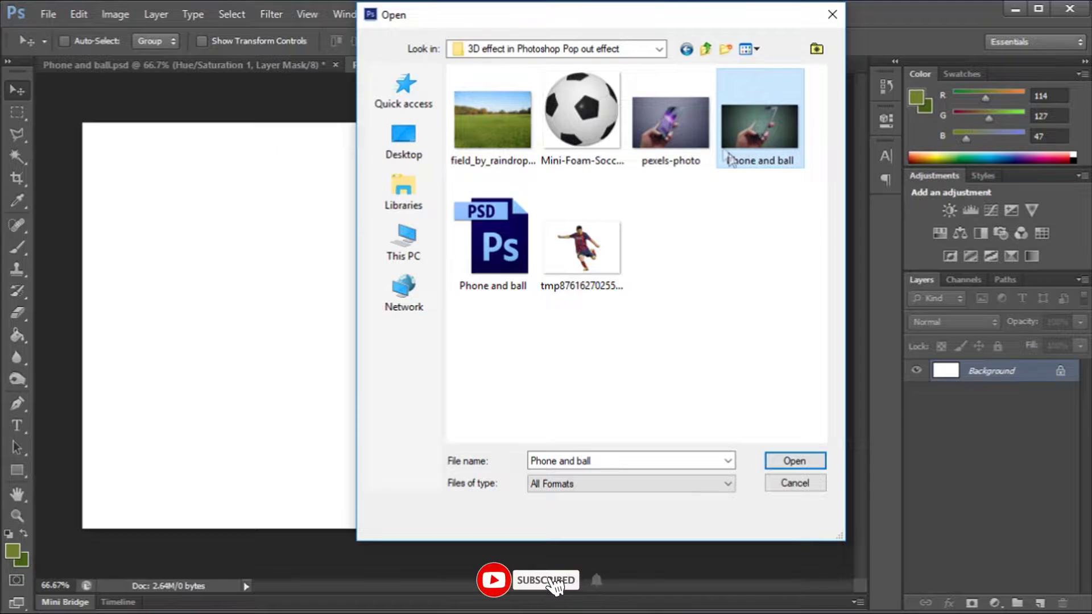
click(790, 462)
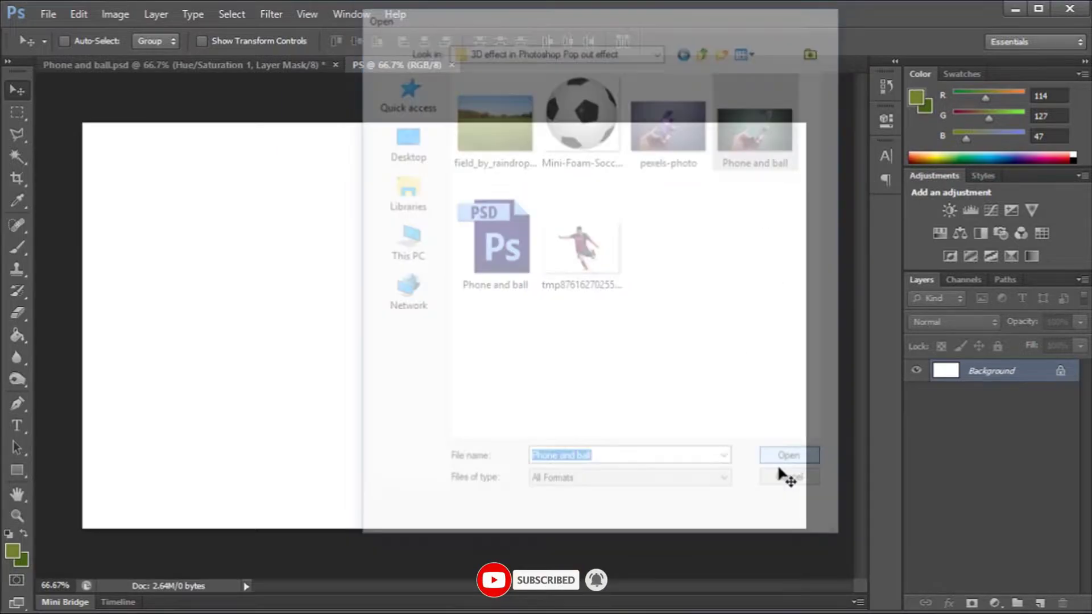
Step: Copy the phone image into the PS document, close its source file and align the image to fill the canvas
drag(545, 65, 734, 123)
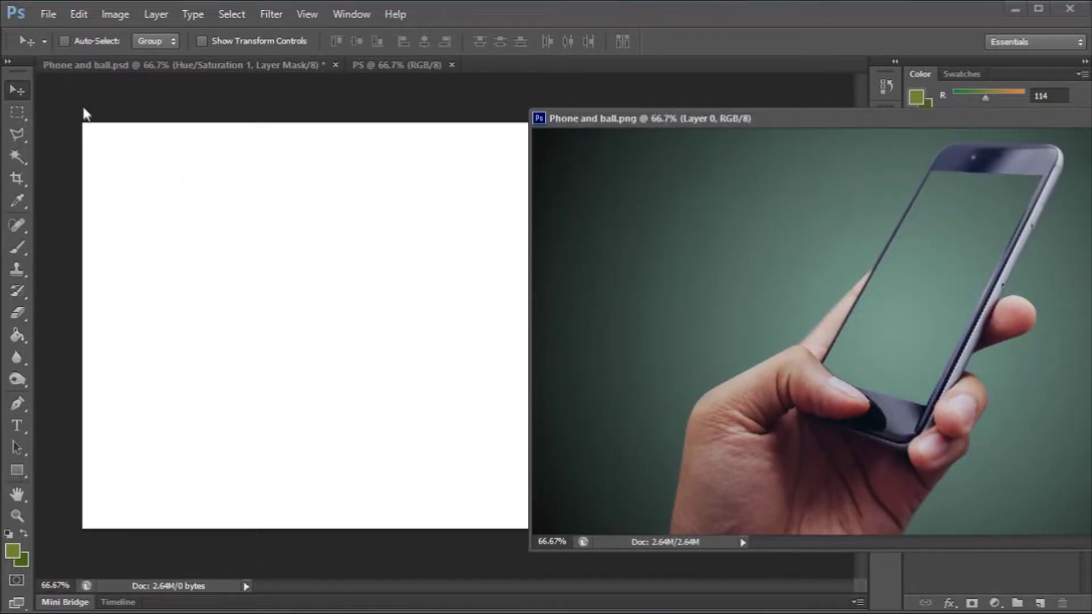
drag(747, 353, 353, 319)
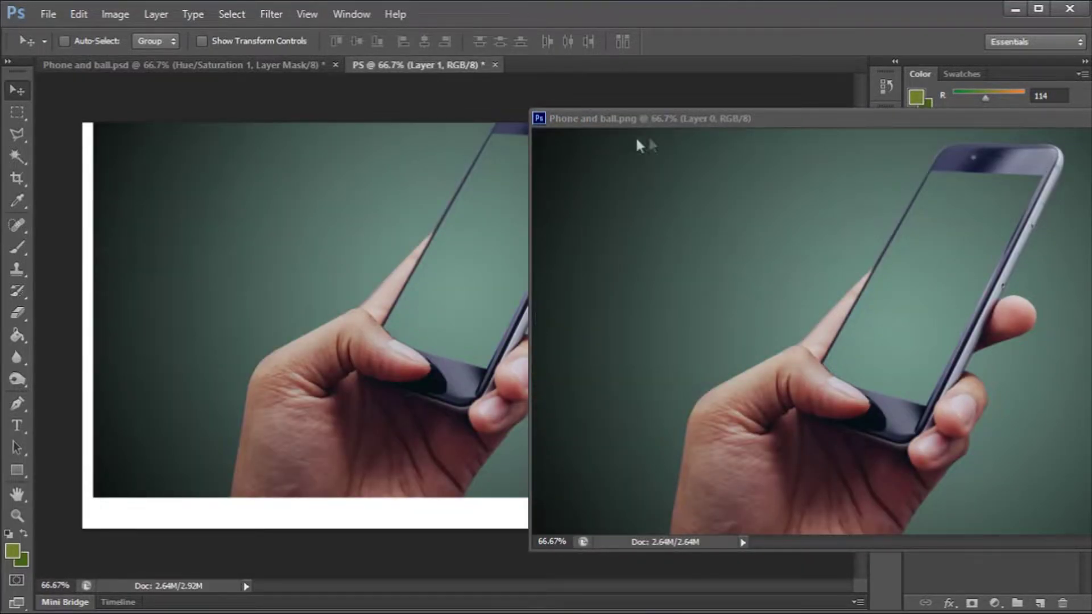
drag(649, 119, 280, 138)
click(823, 140)
drag(662, 210, 660, 236)
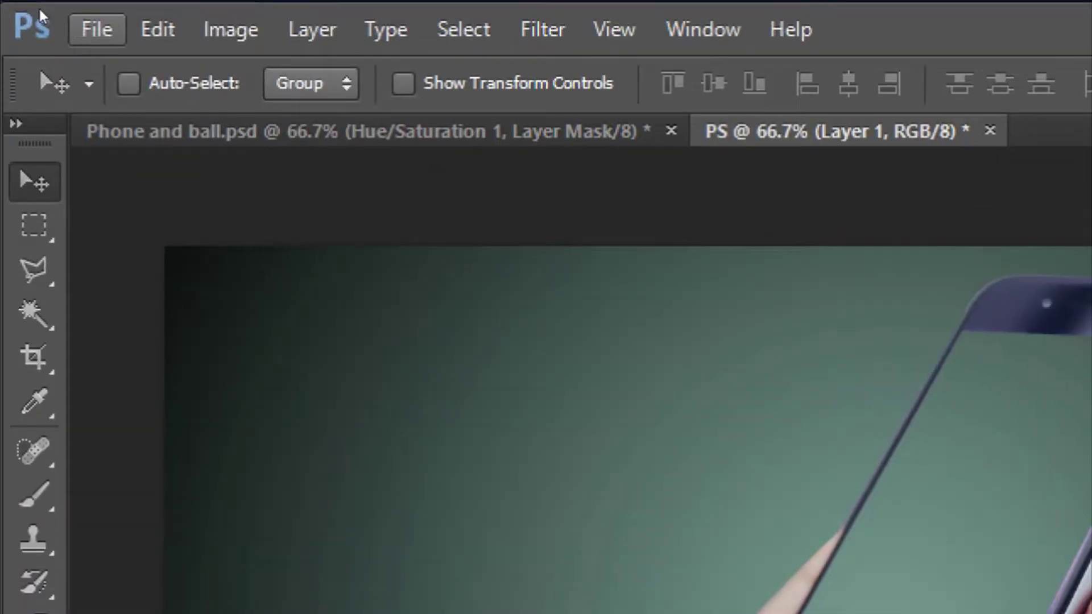
Step: Open the field_by_raindroppe image of the grass field
click(47, 13)
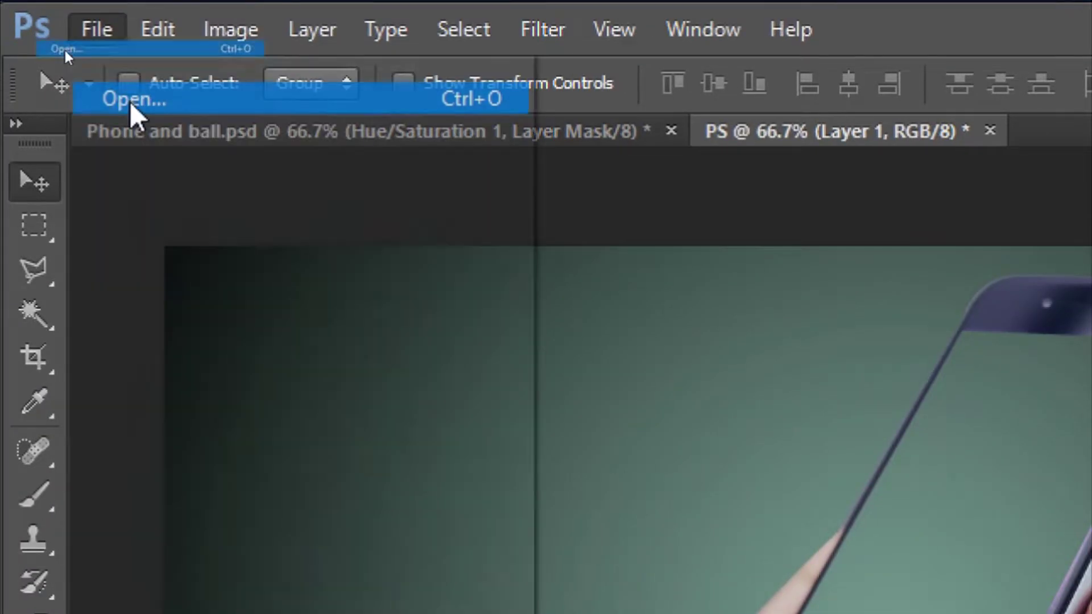
click(132, 100)
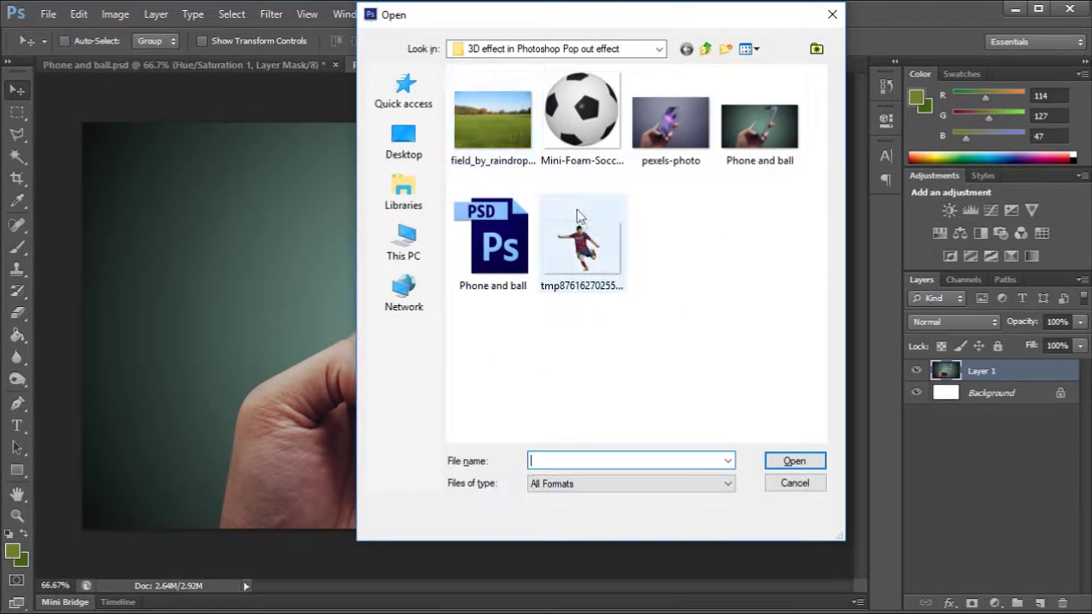
click(497, 133)
click(791, 460)
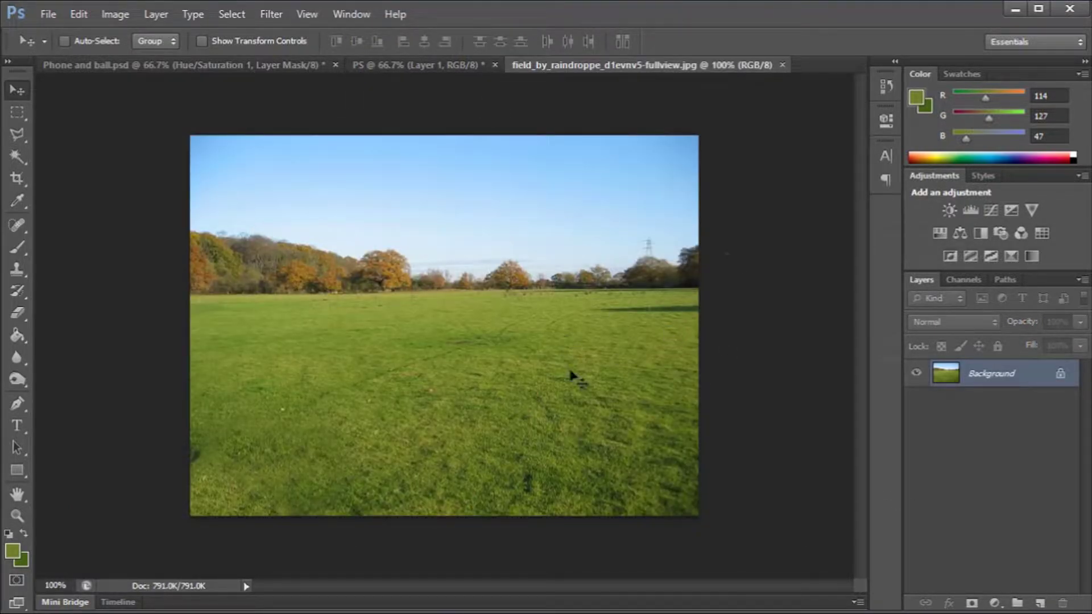
Step: In the PS document, select the phone's whole screen area on Layer 1 with the Magic Wand and delete it
click(414, 65)
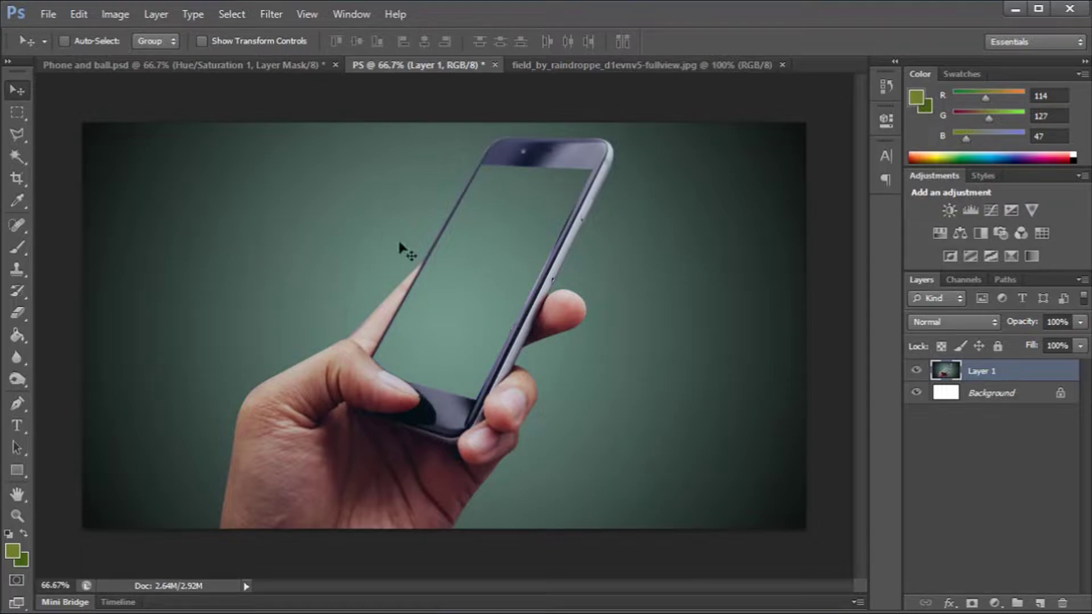
click(17, 155)
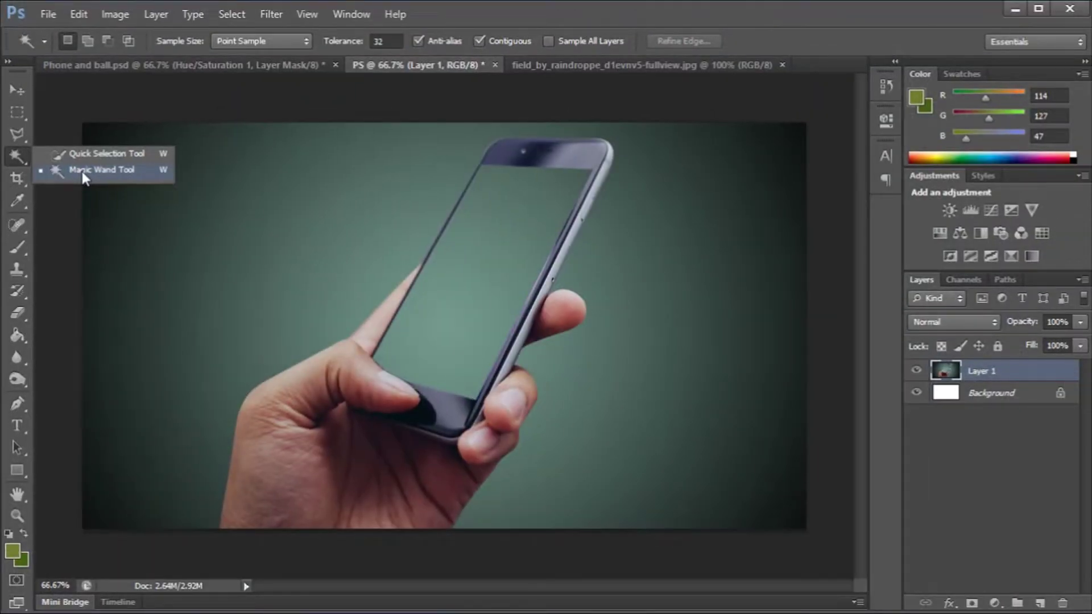
click(83, 171)
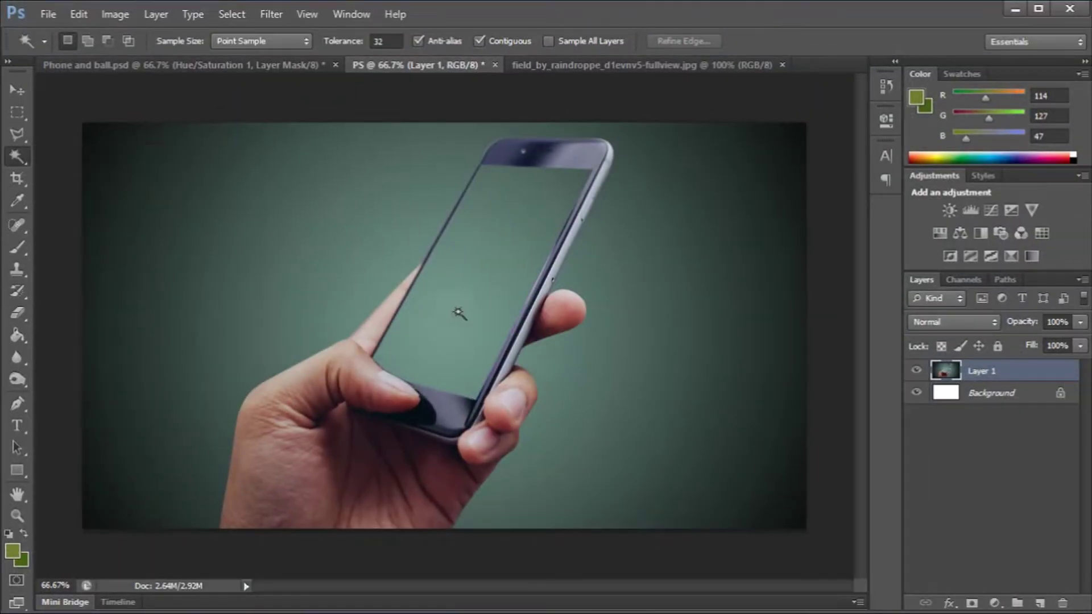
click(476, 267)
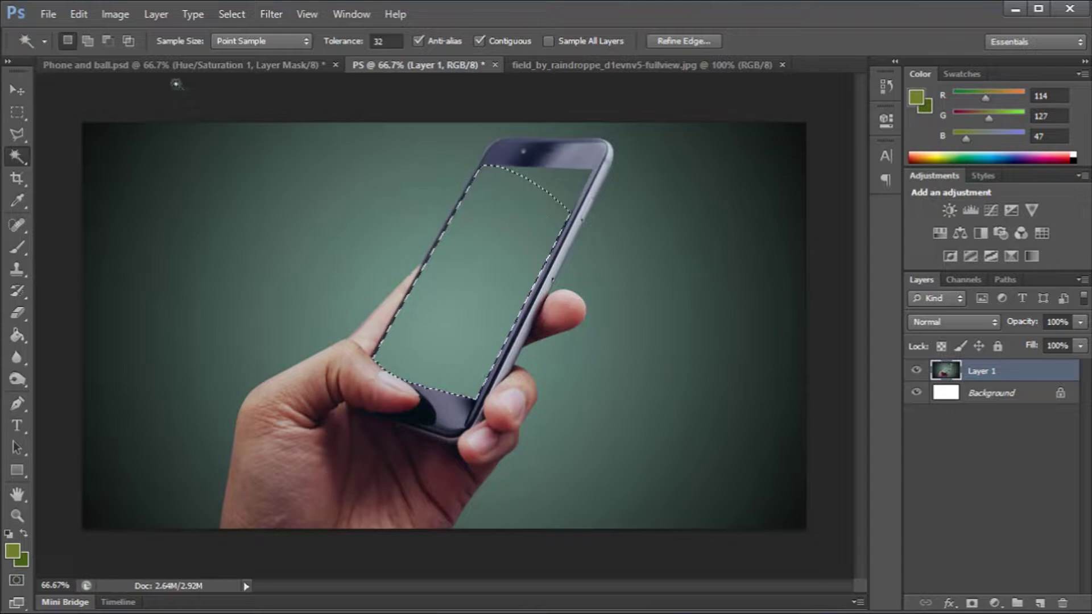
click(88, 41)
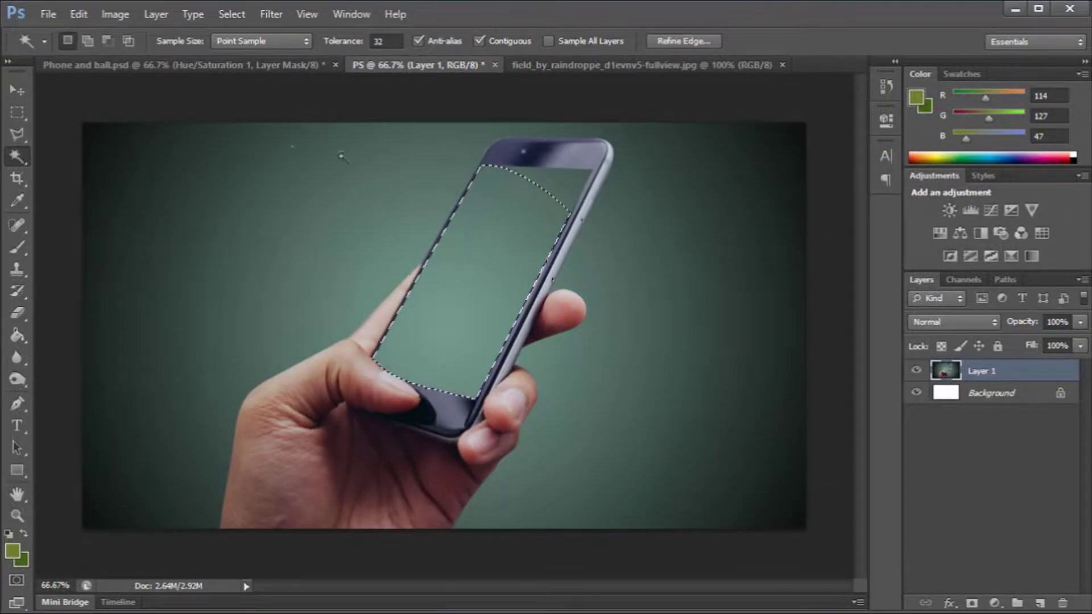
click(544, 190)
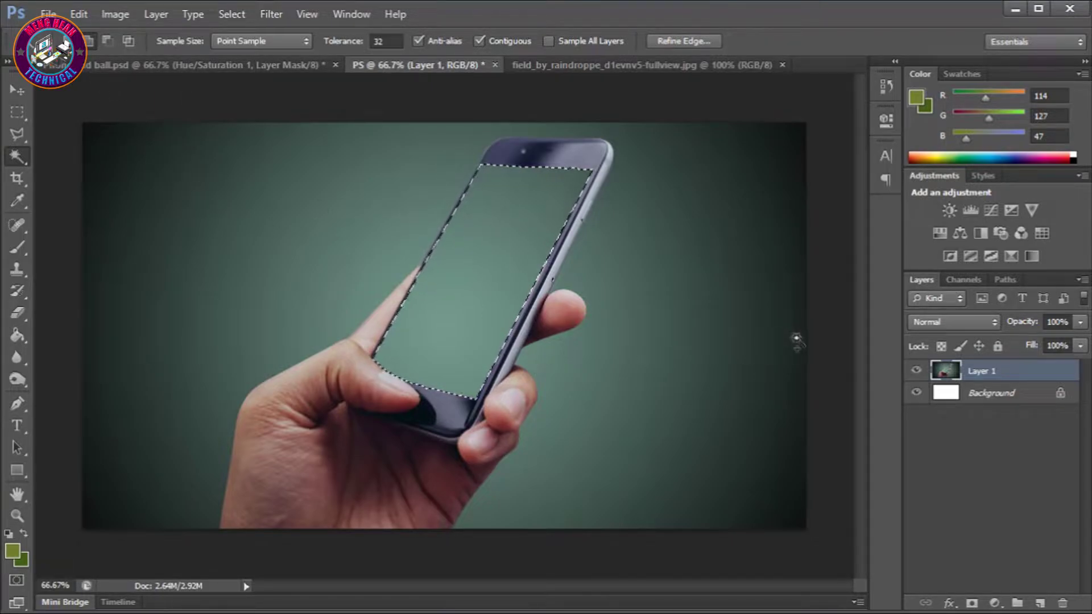
key(Delete)
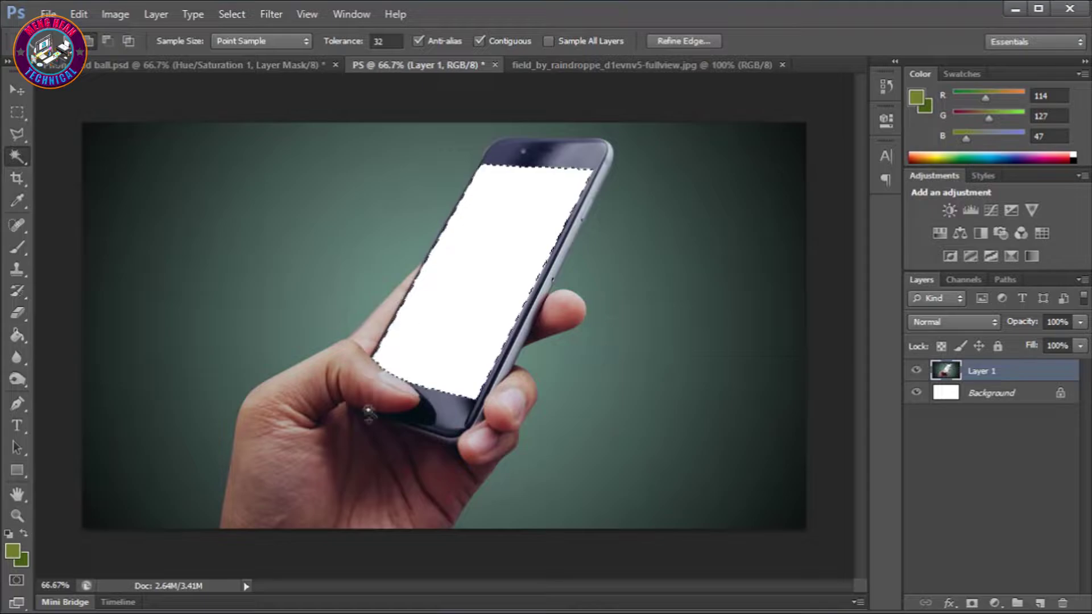
key(v)
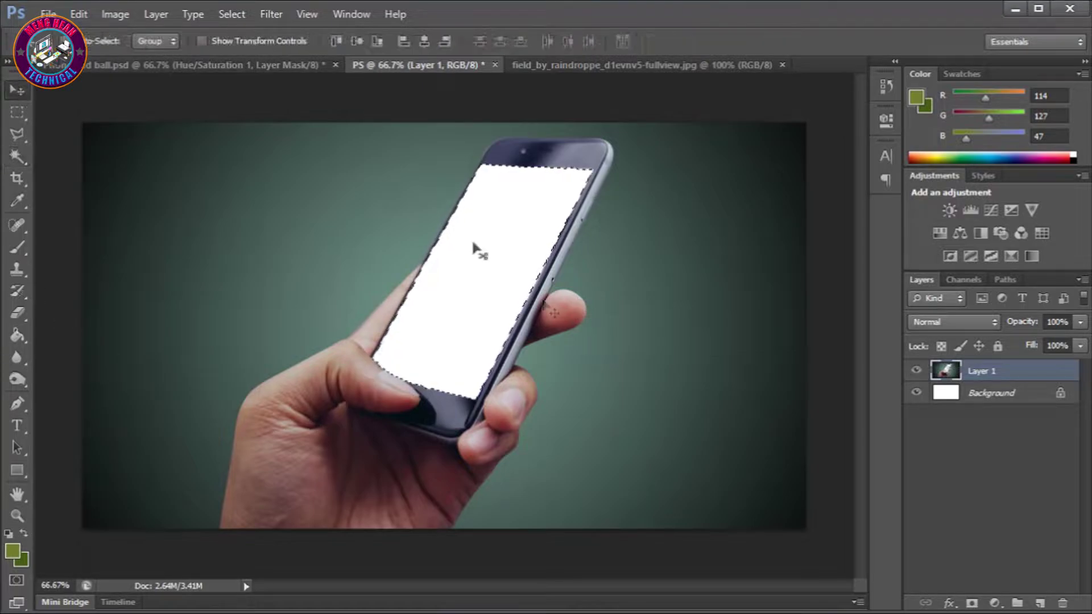
Step: Select the entire grass area of the field photo with the Quick Selection tool, using a brush size of 90
drag(589, 63, 557, 63)
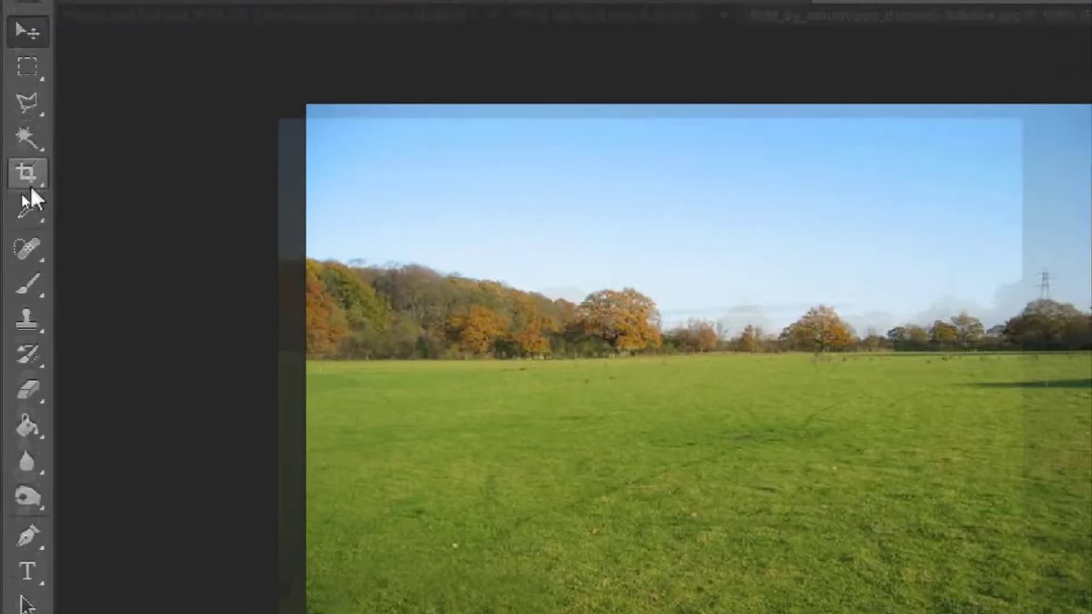
right_click(17, 159)
click(88, 155)
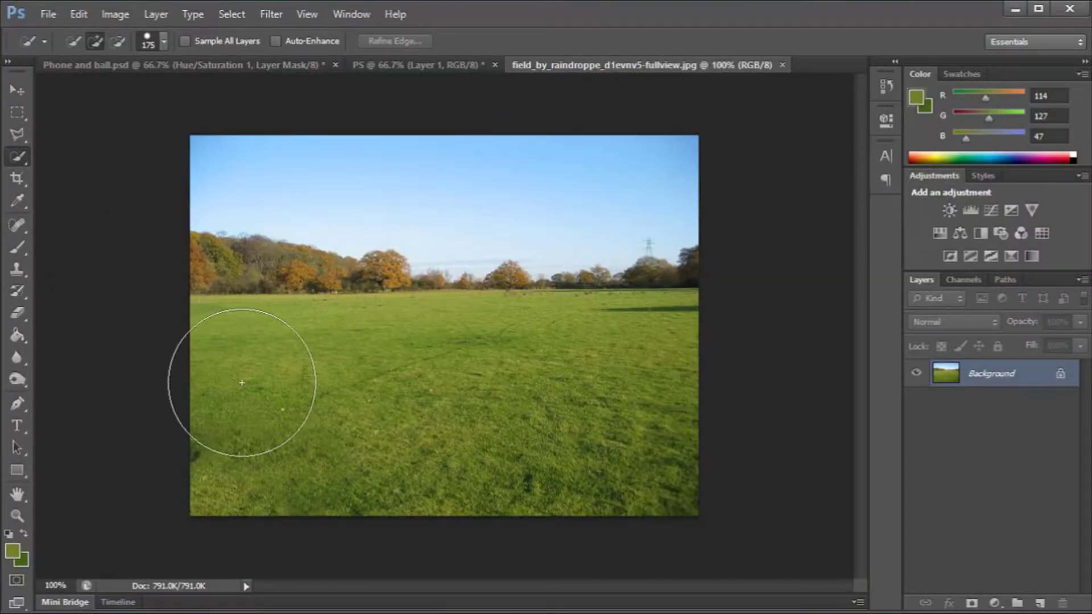
key(bracketleft)
key(bracketleft)
key(bracketleft)
key(bracketleft)
drag(330, 405, 617, 439)
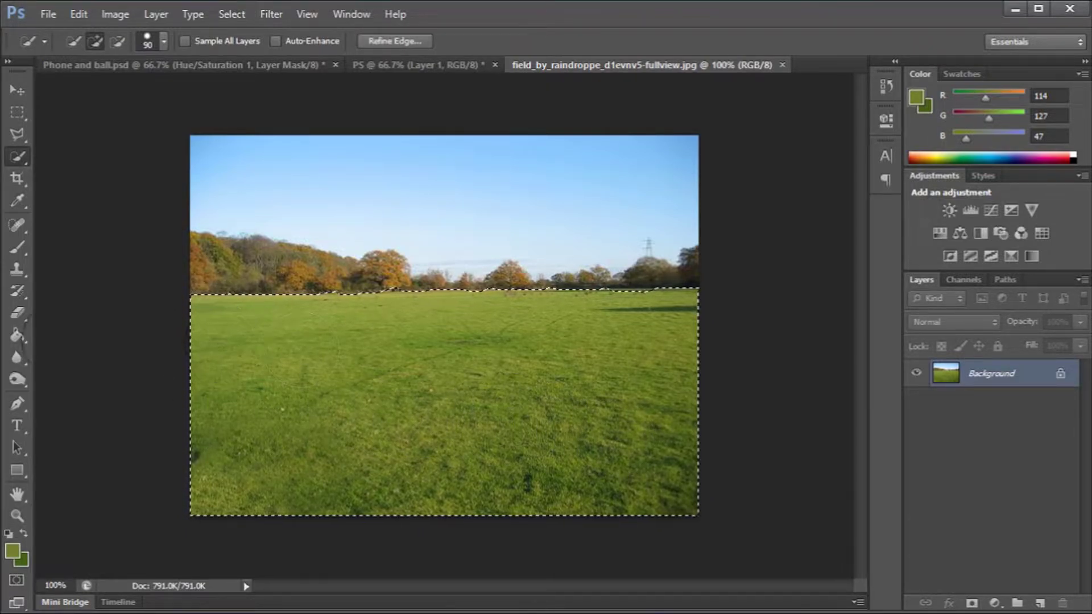
Step: Copy the selected grass into the PS document, close the field photo and place the grass over the phone
click(16, 90)
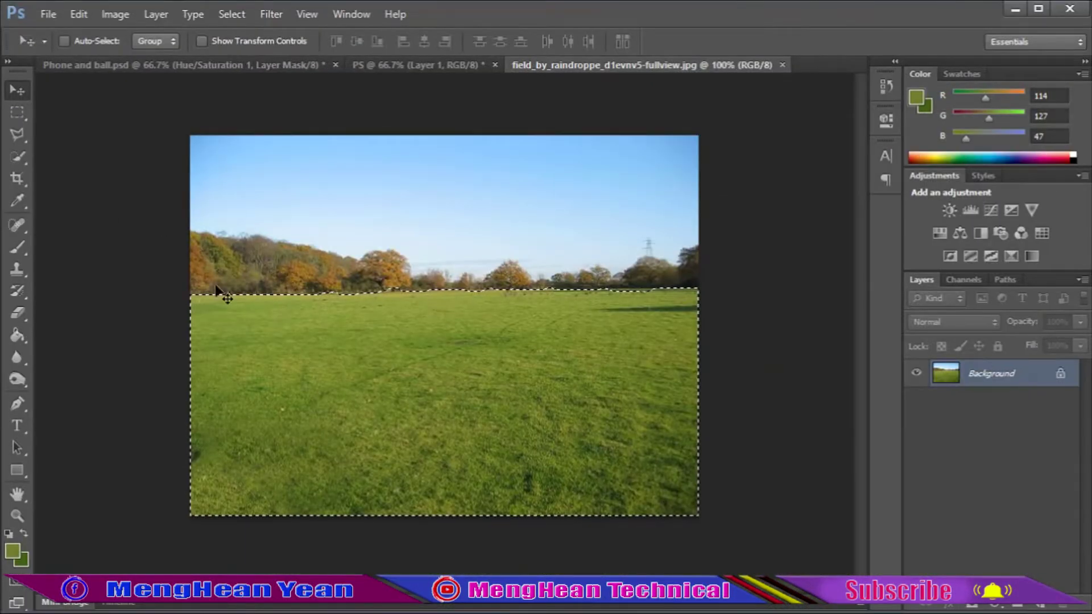
drag(607, 65, 821, 104)
drag(951, 410, 486, 316)
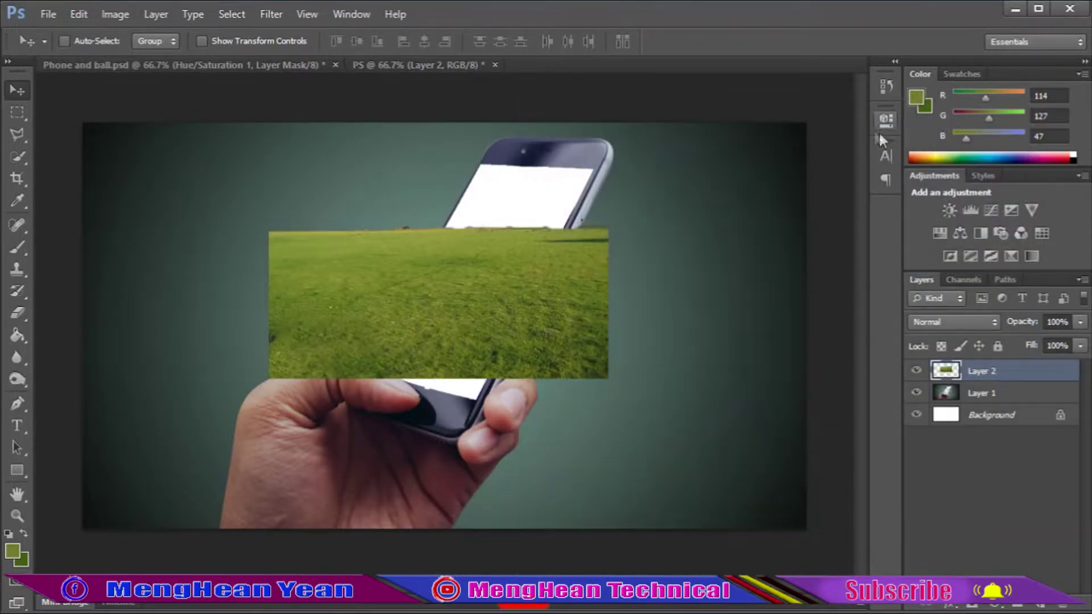
drag(463, 327, 466, 340)
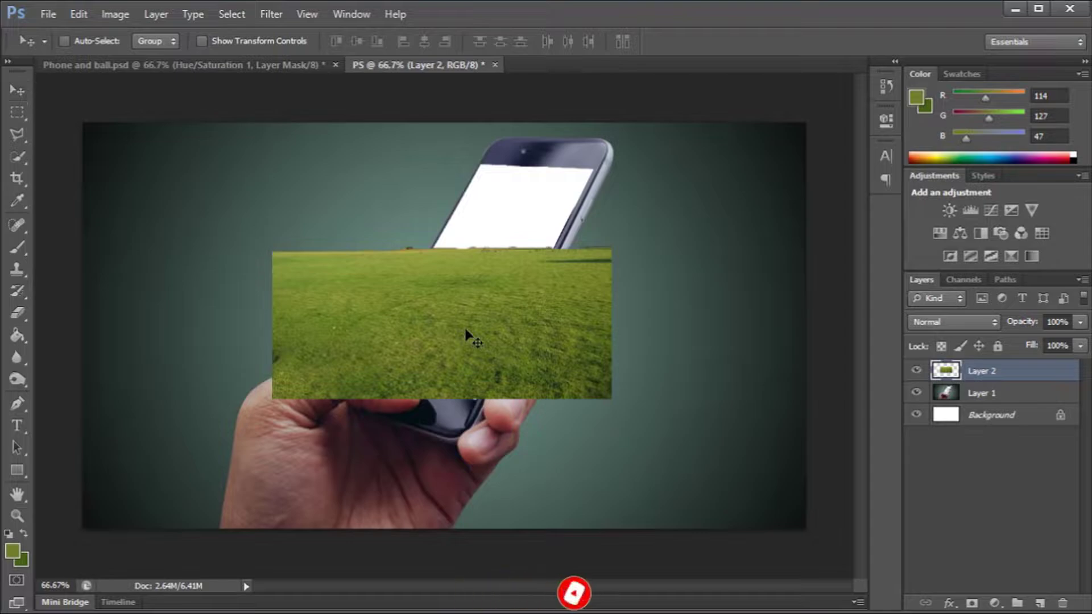
Step: Stretch the grass layer vertically to about 170% of its height and shift it sideways to cover the phone screen
key(ctrl+t)
drag(443, 248, 461, 145)
drag(500, 257, 537, 257)
drag(478, 397, 478, 403)
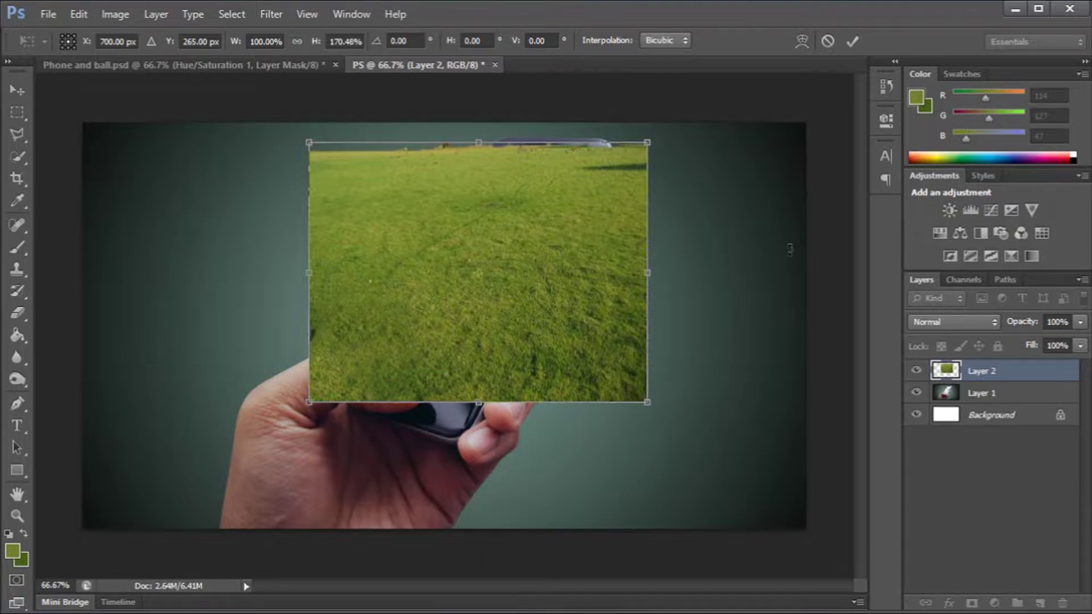
key(Return)
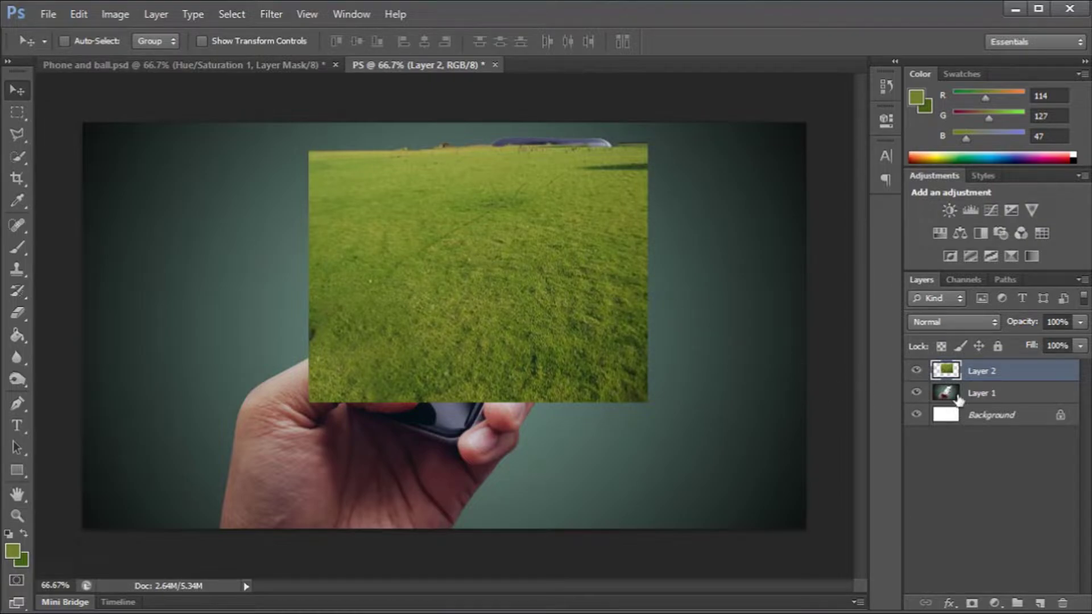
Step: Move the grass layer below the phone layer and reposition the grass slightly lower inside the screen opening
click(914, 372)
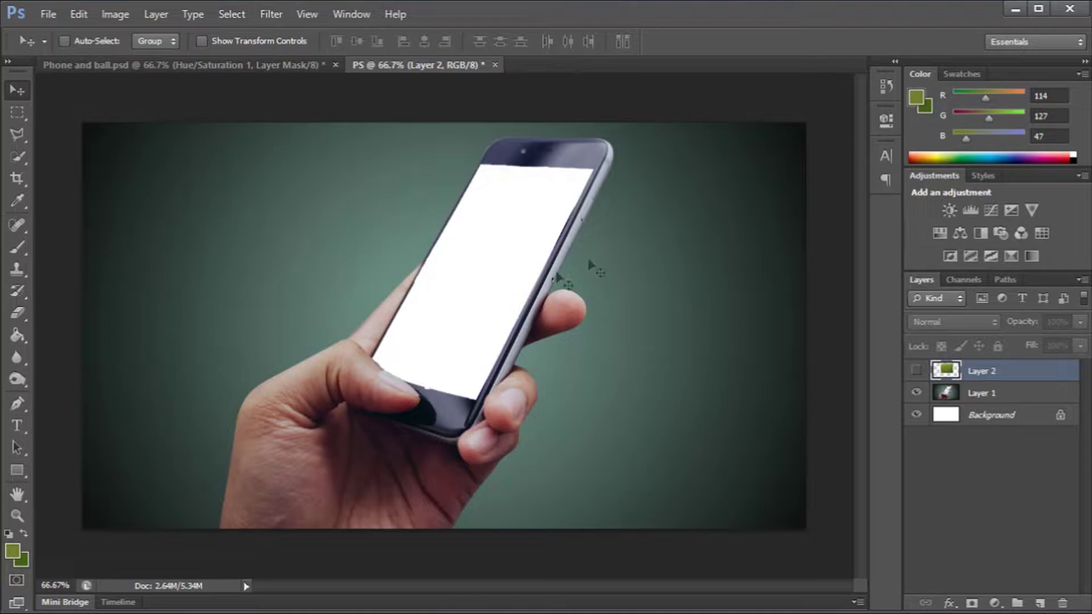
click(916, 371)
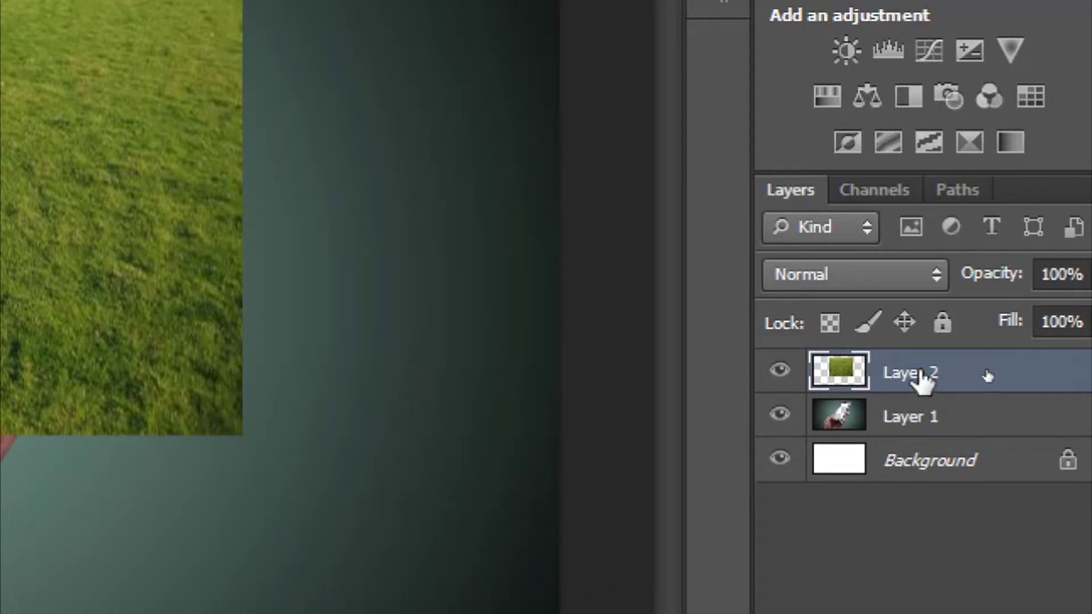
drag(922, 377, 927, 424)
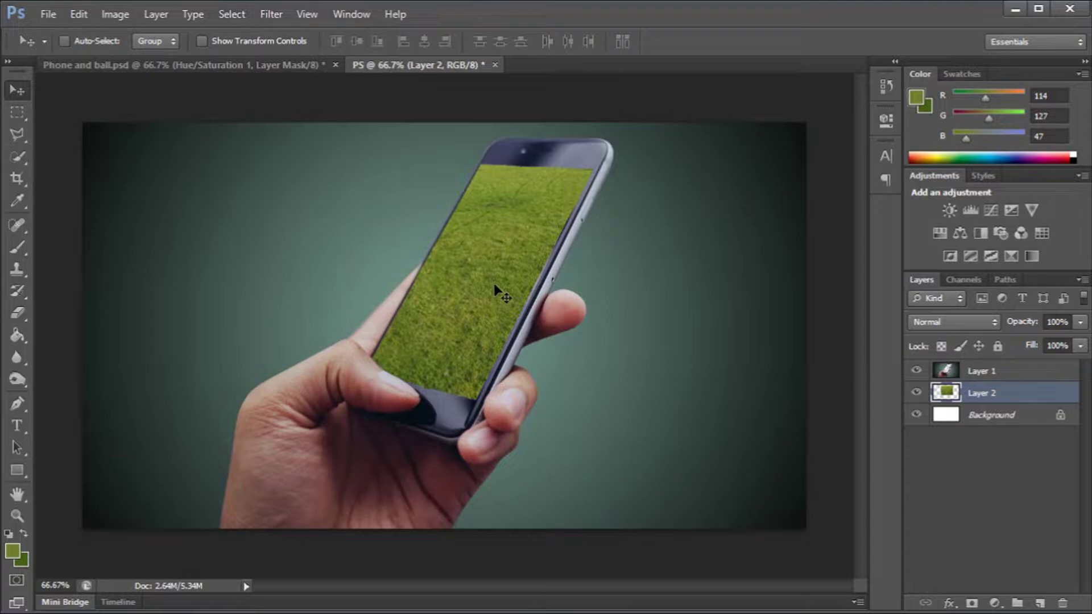
drag(479, 292, 475, 325)
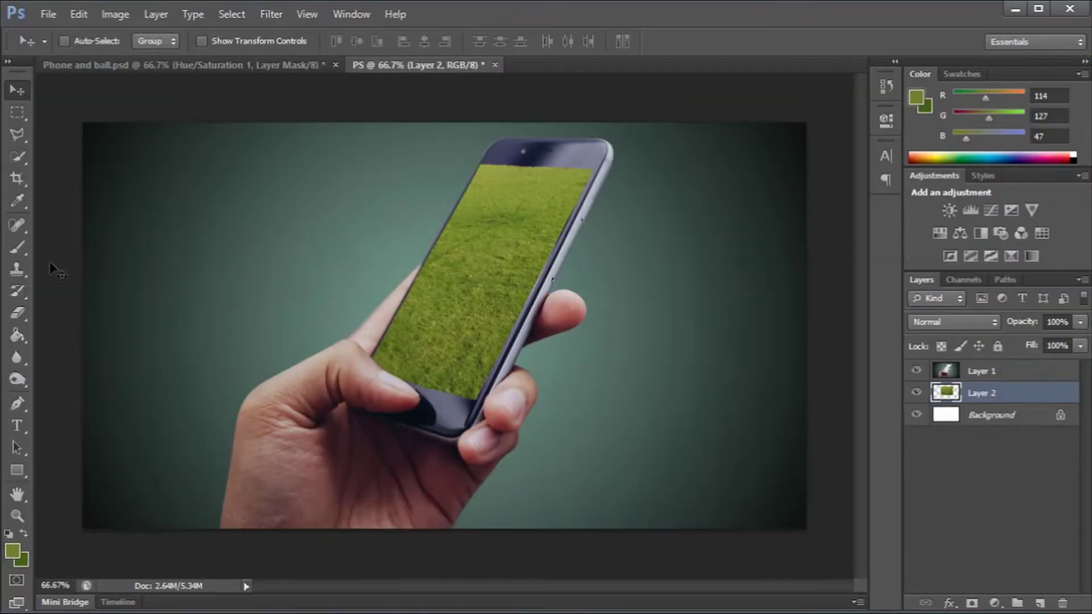
Step: Retouch the brown spots in the phone screen's grass with the Clone Stamp tool at brush size 45, sampling nearby clean grass
right_click(17, 270)
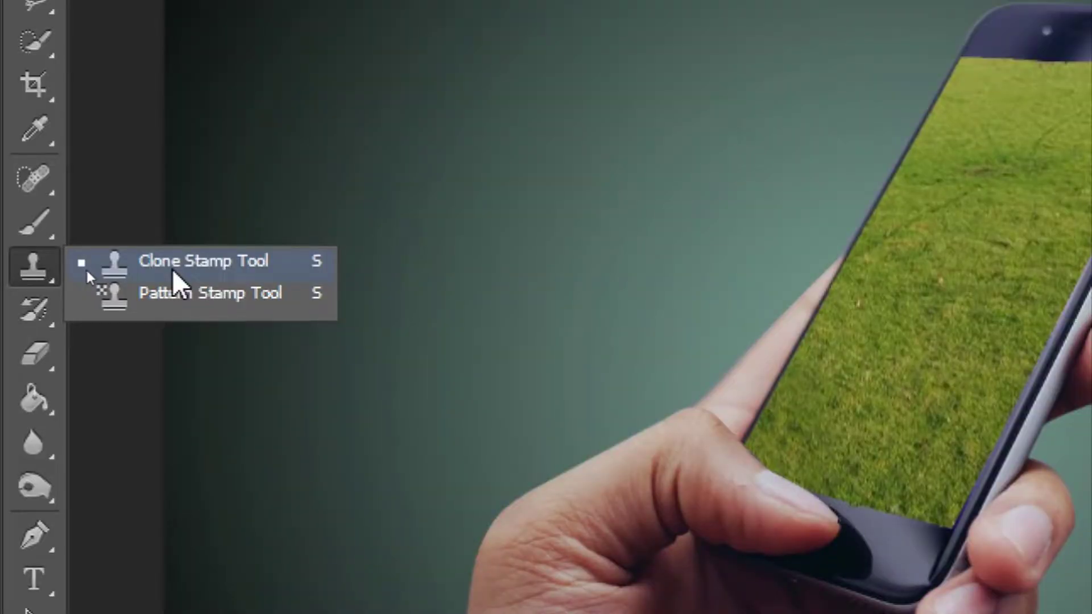
click(176, 270)
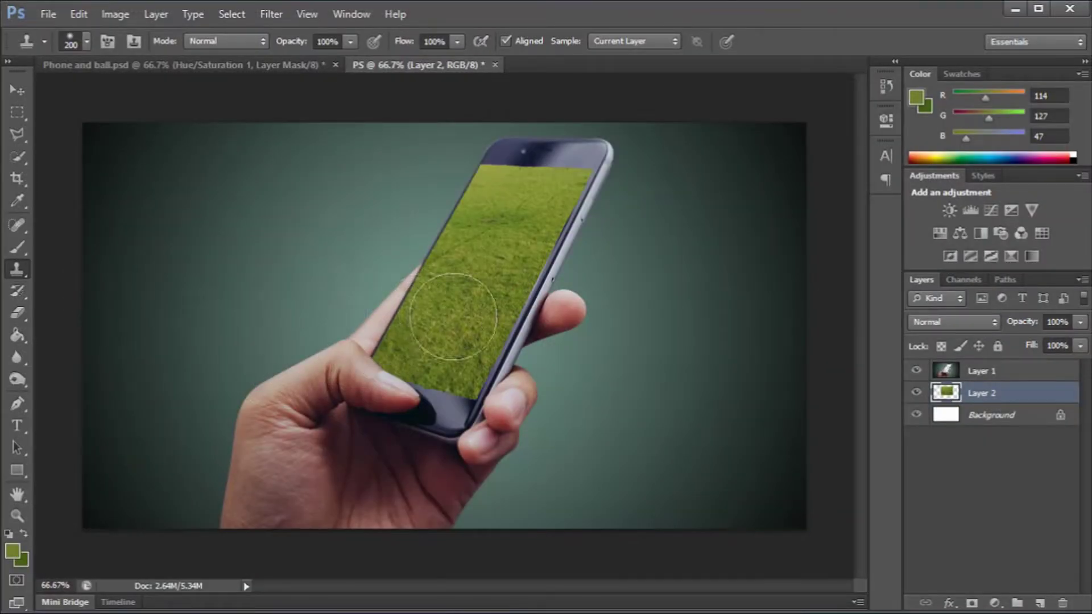
key(ctrl+plus)
key(ctrl+plus)
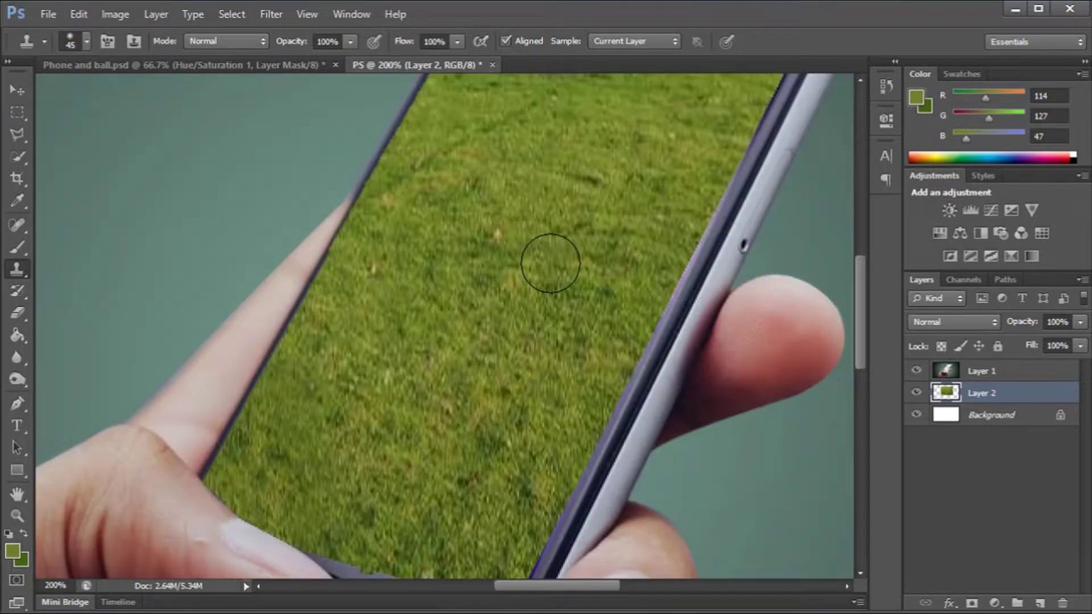
alt+click(531, 232)
click(493, 234)
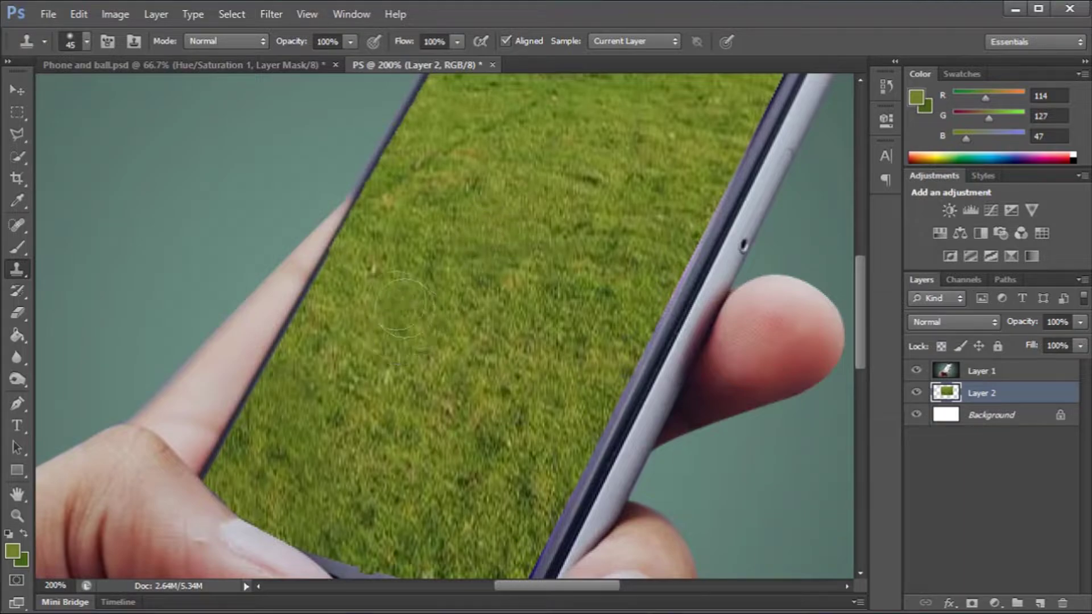
alt+click(408, 347)
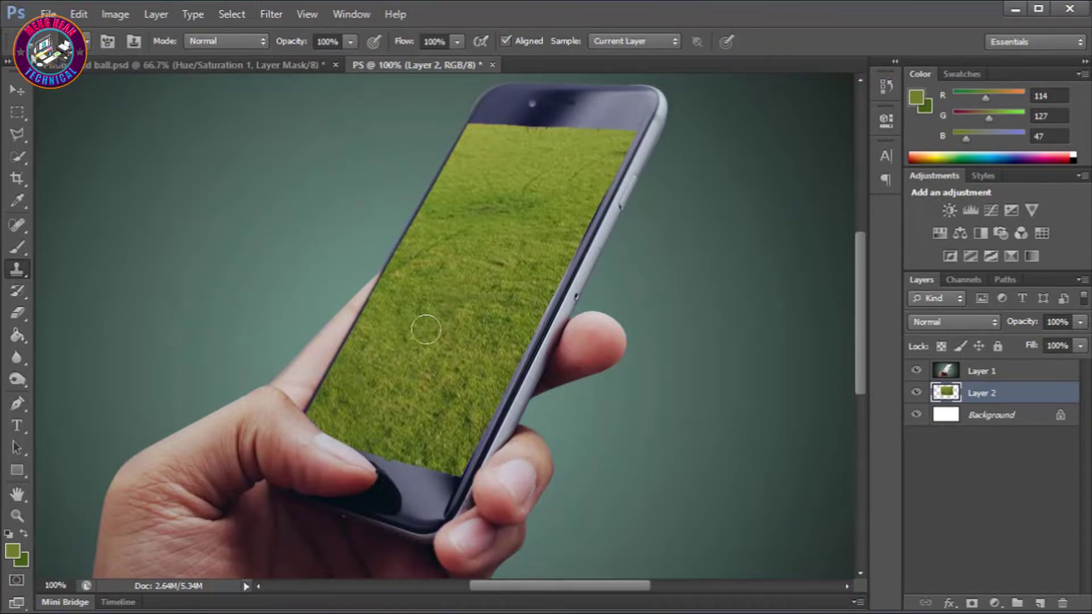
click(17, 90)
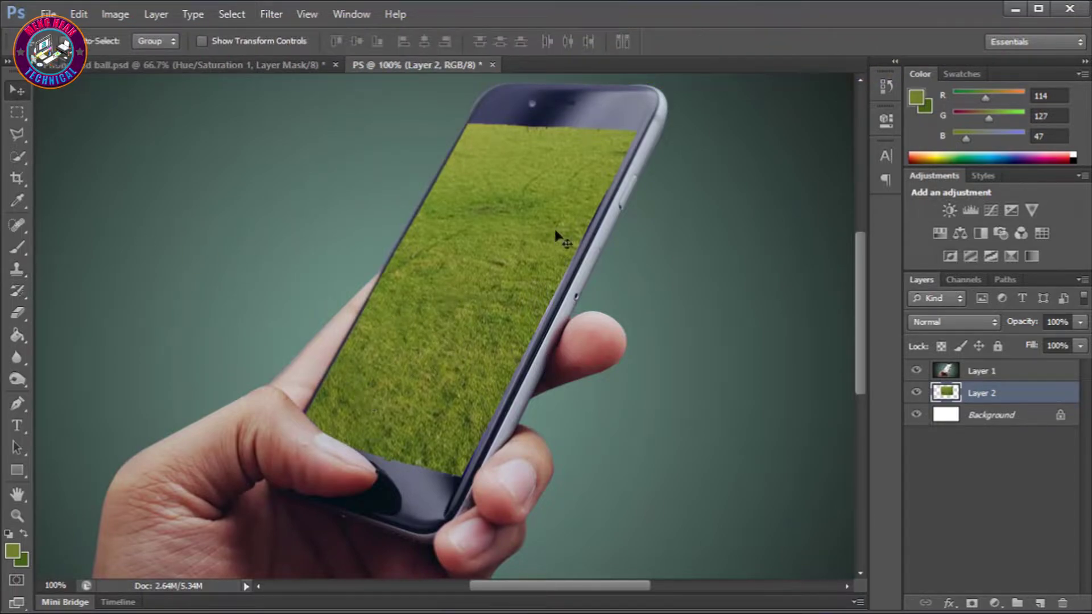
alt+click(564, 185)
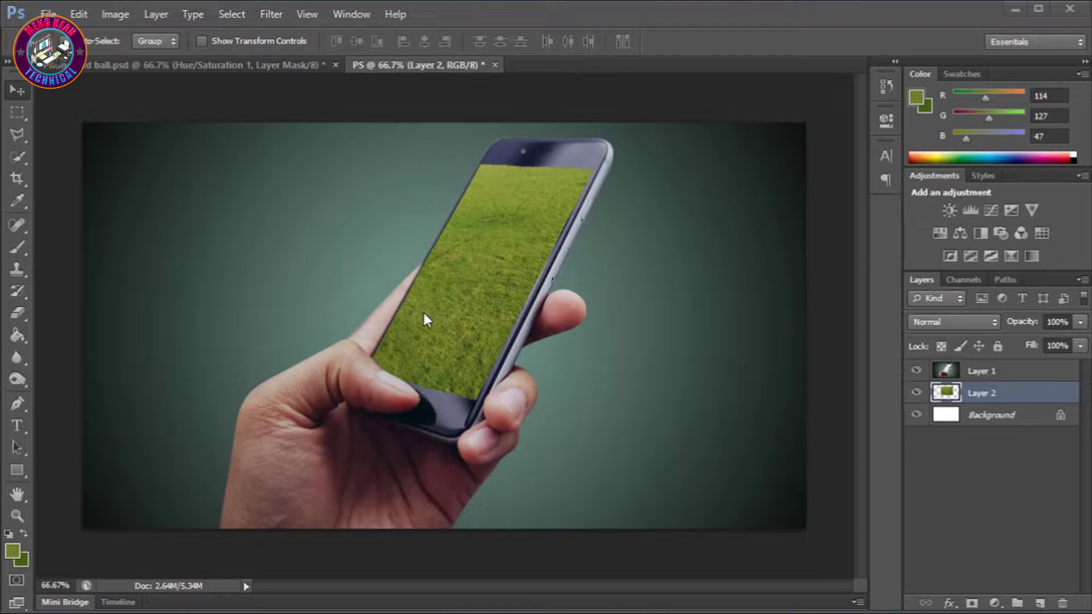
click(148, 63)
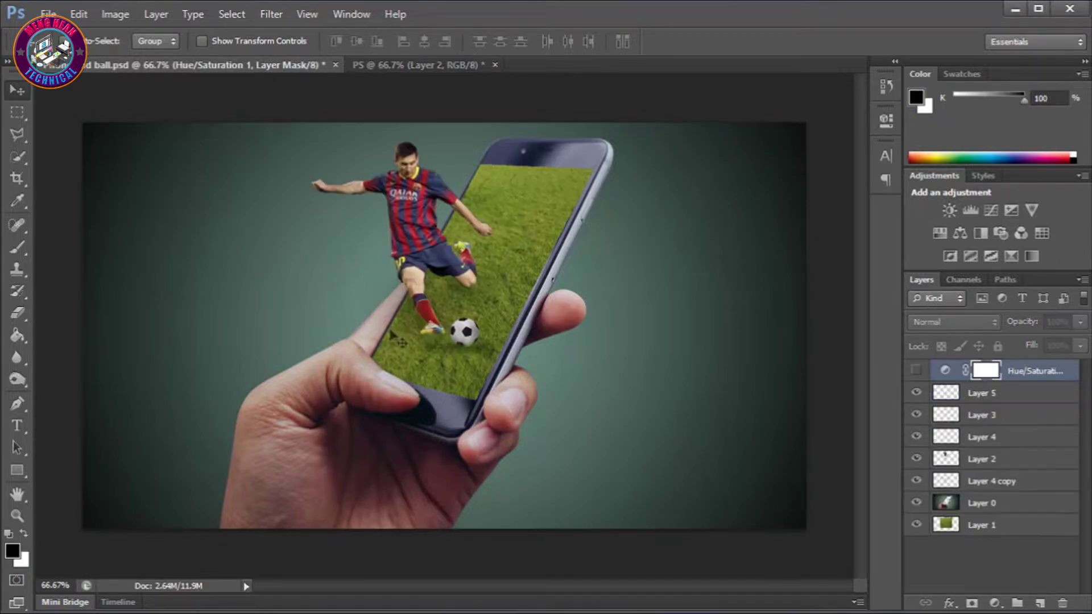
click(416, 65)
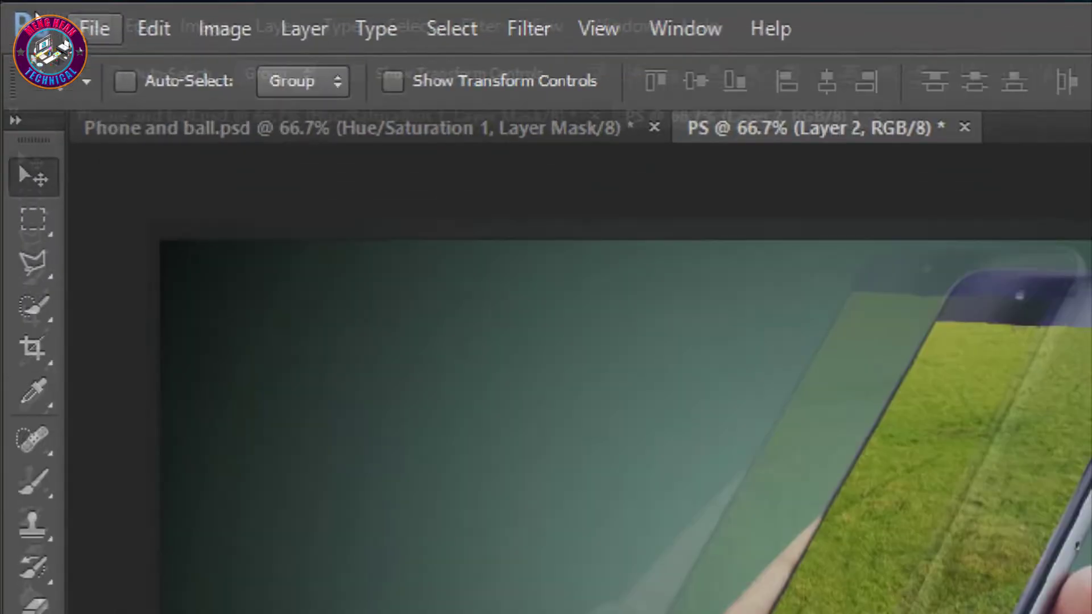
click(46, 14)
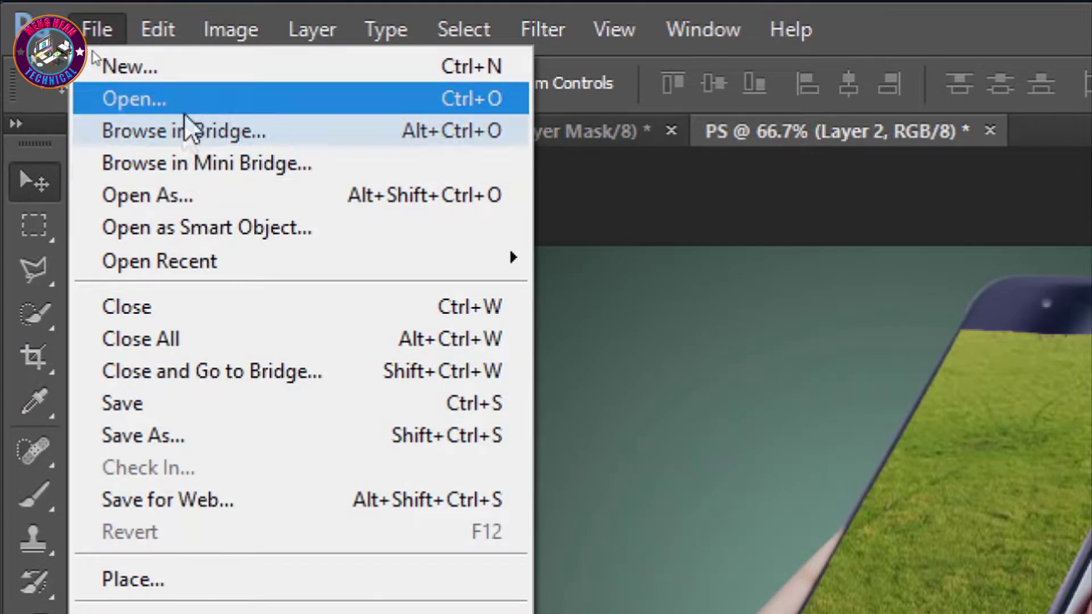
click(182, 98)
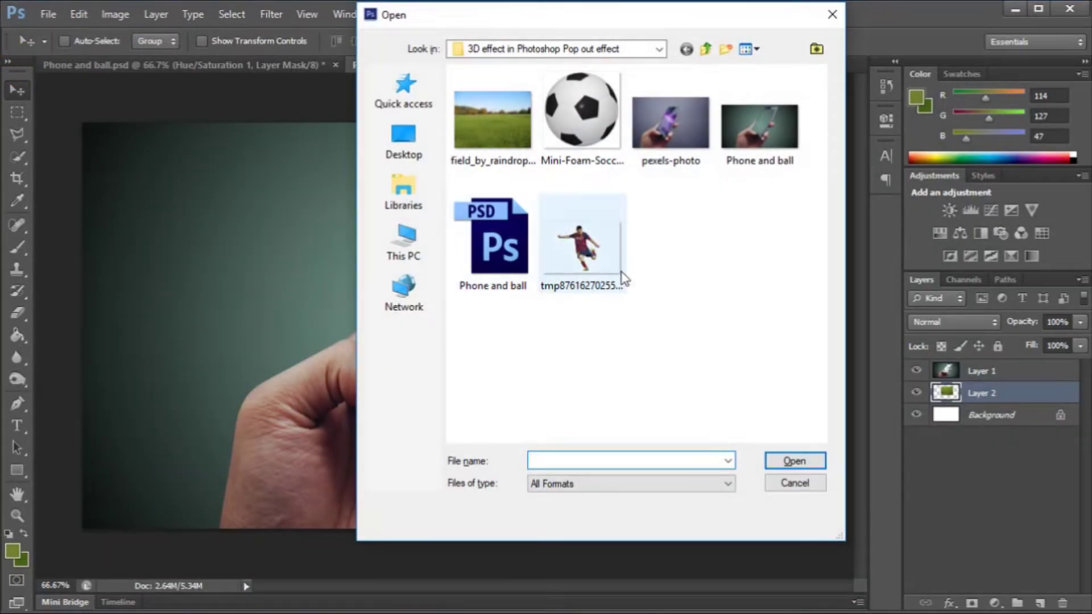
click(602, 265)
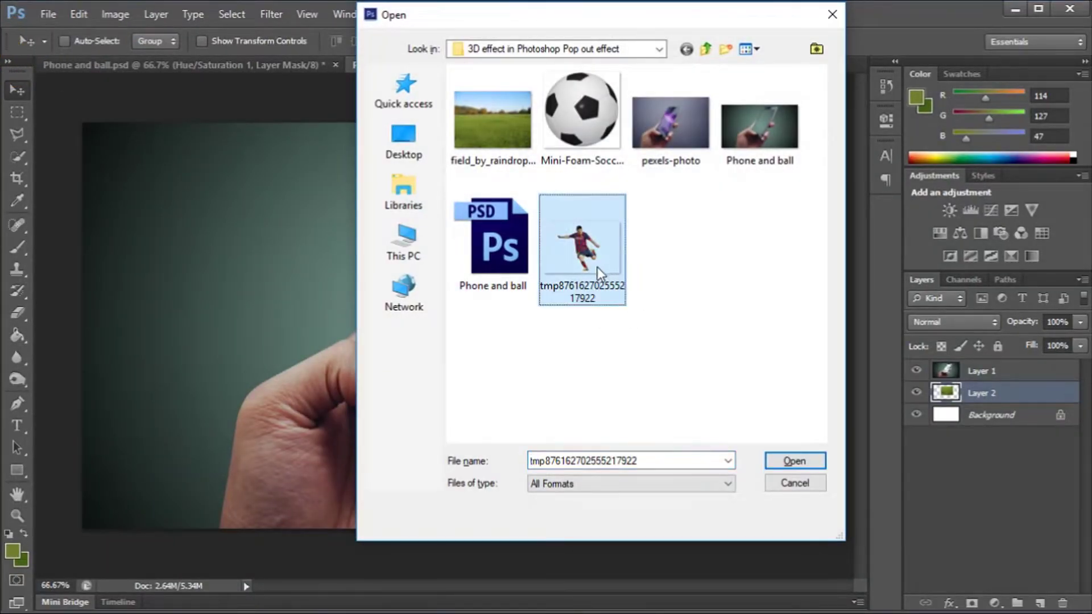
click(790, 458)
Step: Float the player image in its own window, copy the player into the PS document over the phone and minimize the source window
drag(556, 65, 561, 113)
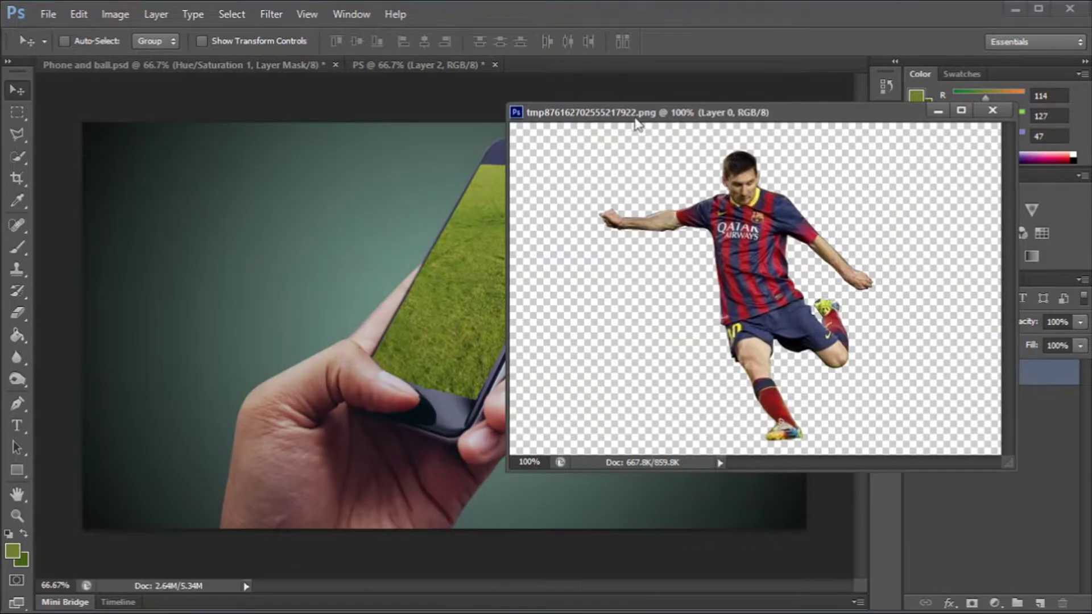
drag(636, 121, 708, 130)
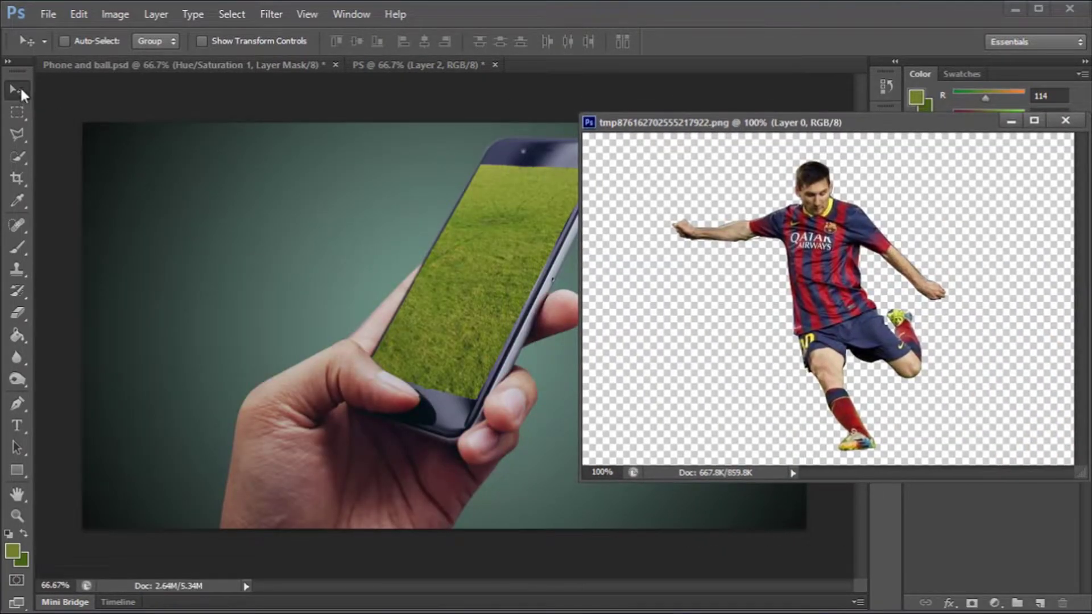
drag(841, 314, 483, 307)
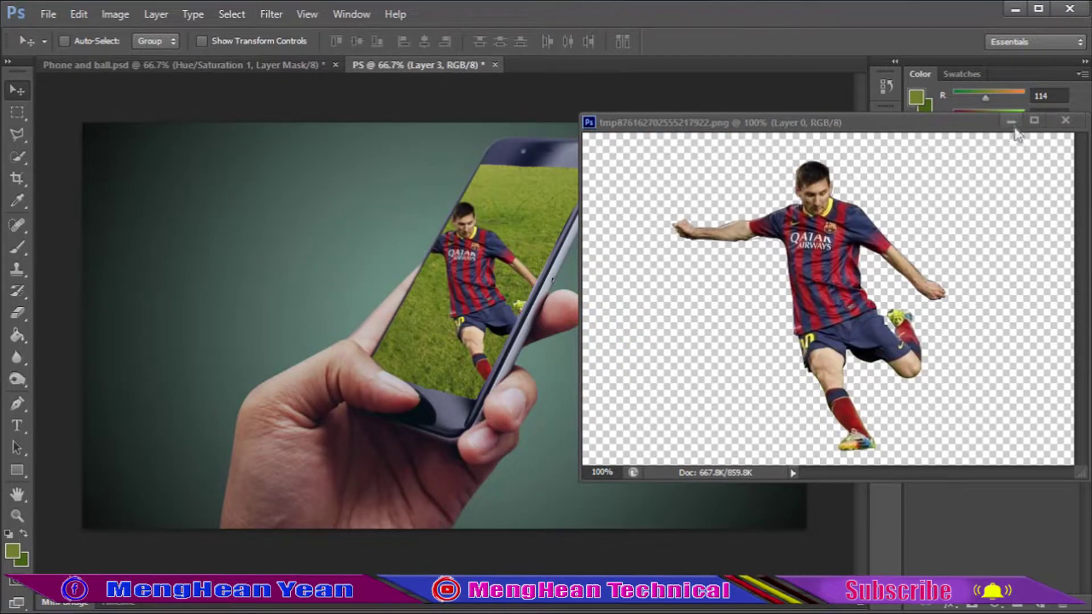
click(1011, 122)
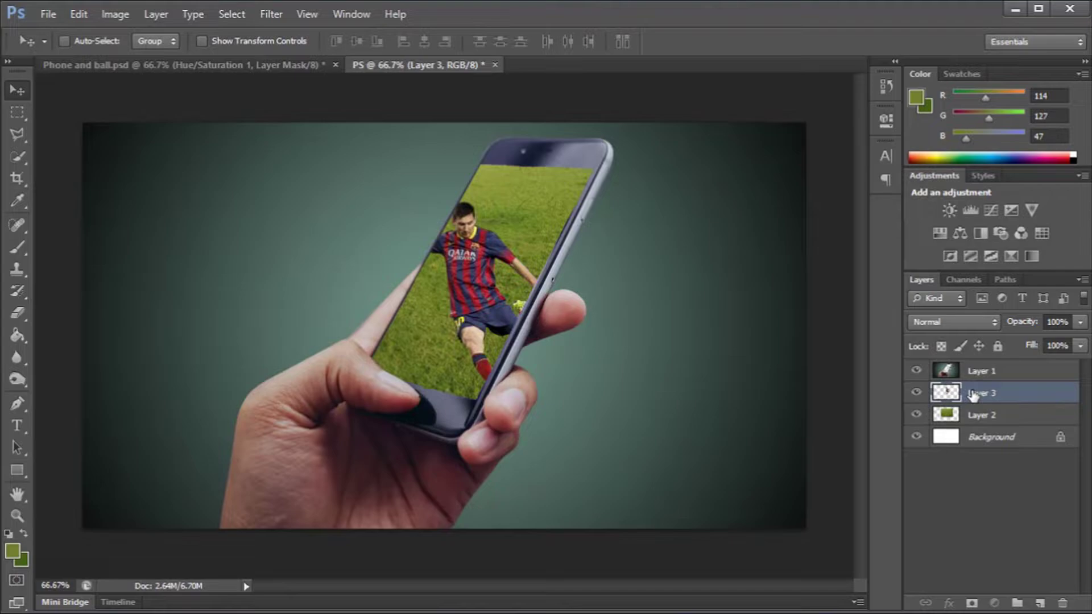
Step: Move the player layer above the phone layer and enlarge the player to about 112%, placing the standing foot on the screen's grass
drag(974, 396, 970, 370)
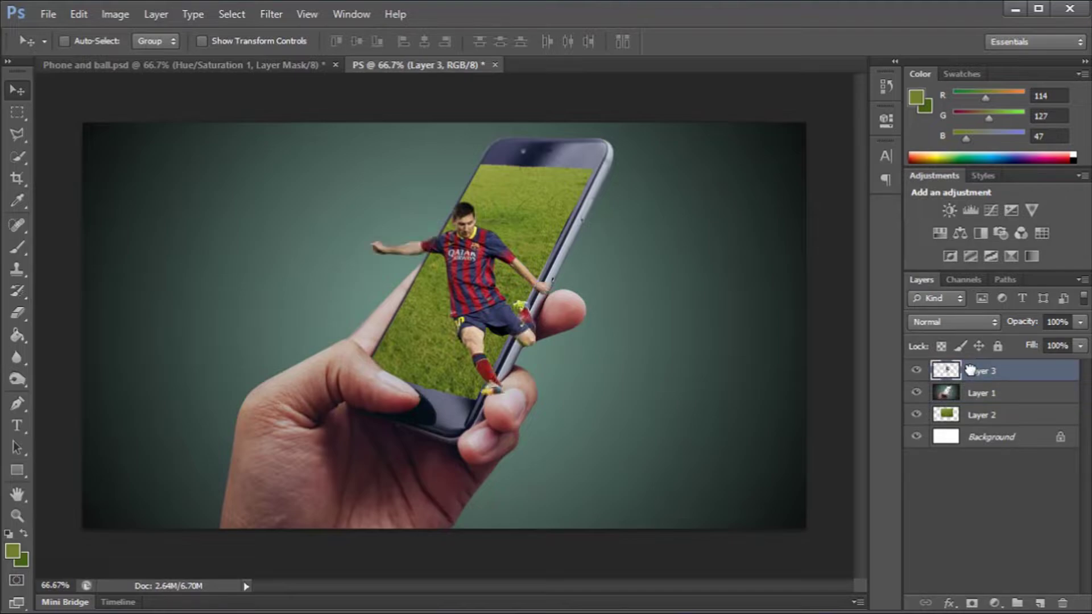
drag(489, 307, 424, 241)
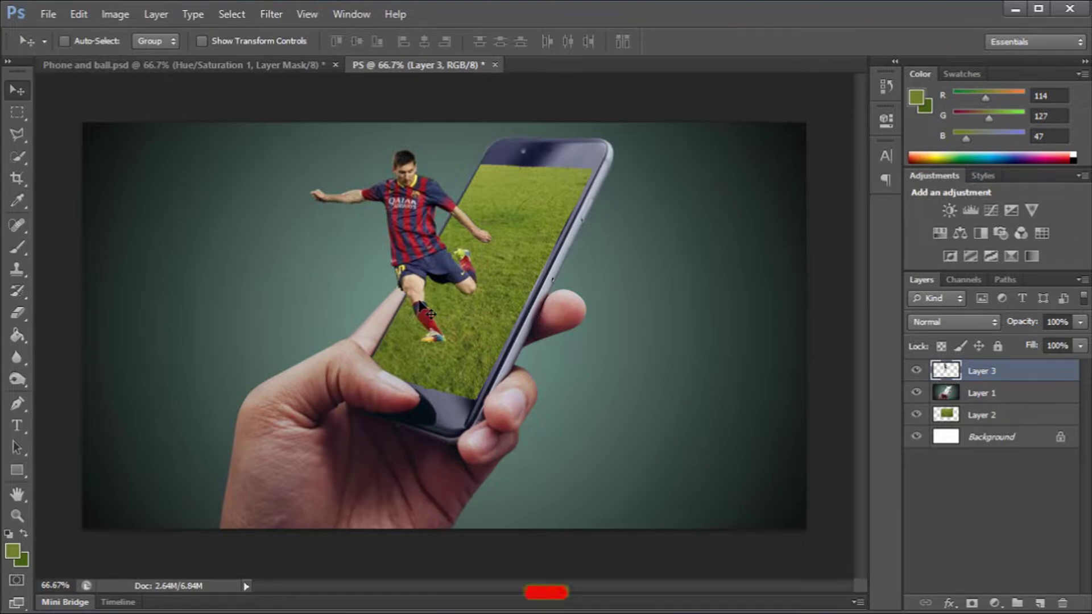
key(ctrl+t)
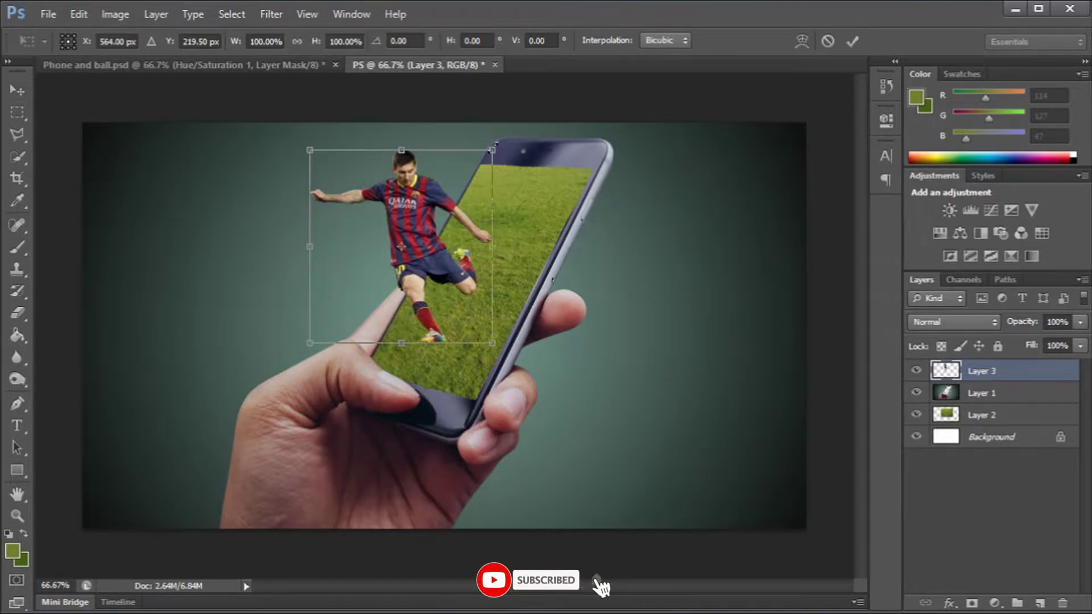
drag(493, 149, 508, 118)
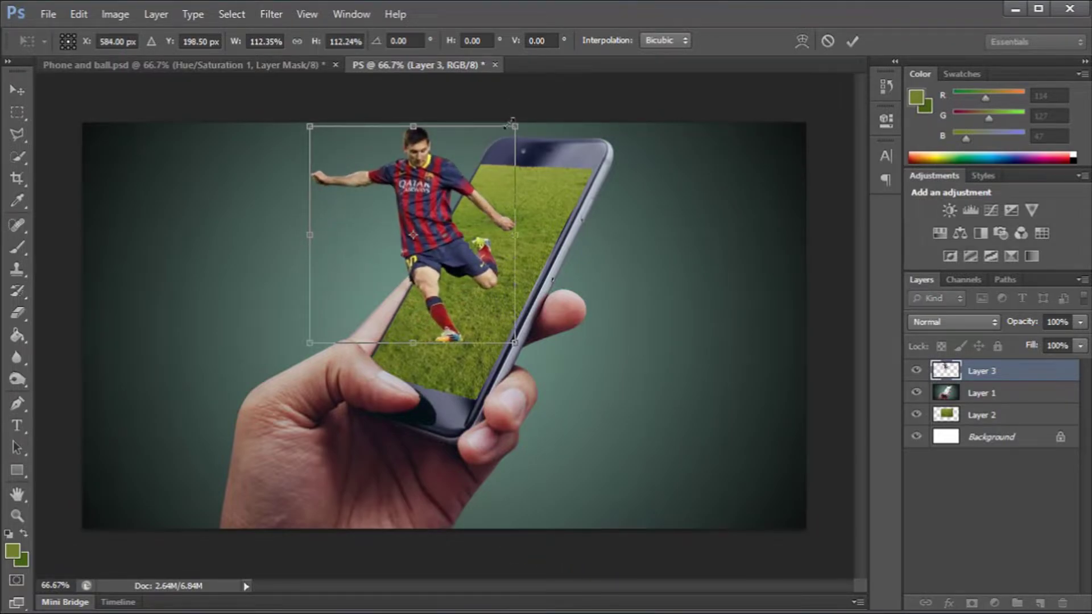
key(Return)
drag(449, 212, 425, 208)
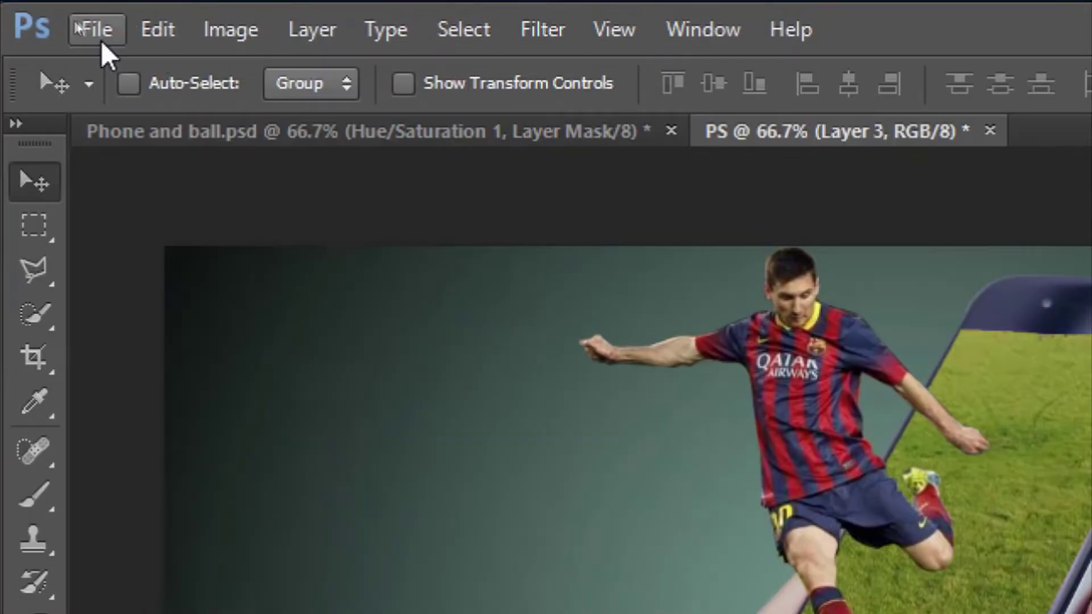
Step: Open the Mini-Foam-Soccer-Ball image from the 3D effect in Photoshop Pop out effect folder
click(50, 20)
click(58, 49)
click(560, 123)
click(794, 460)
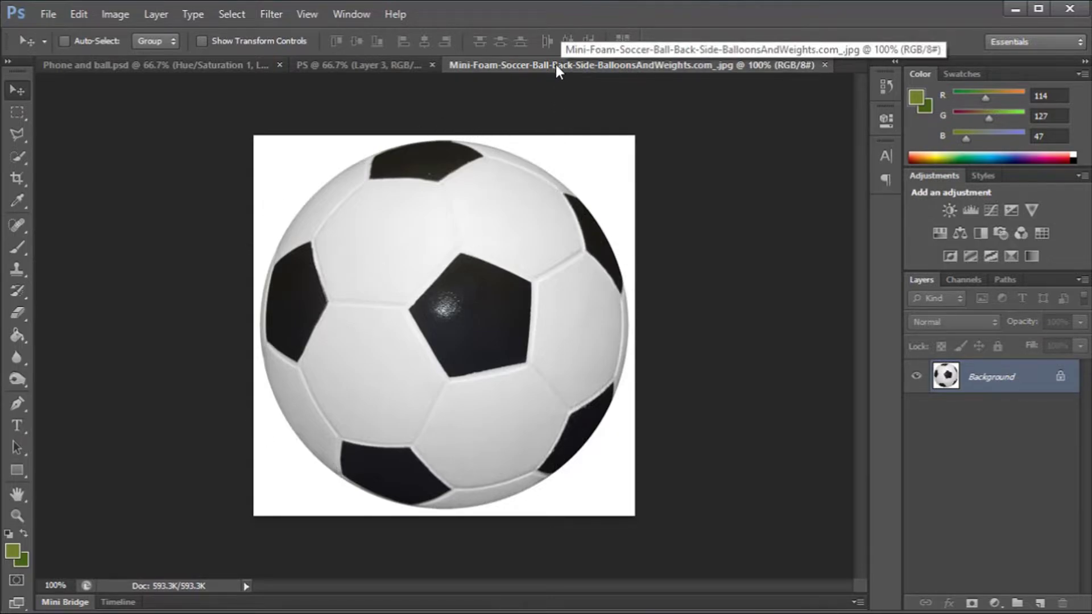
Step: Select the white background around the ball with the Magic Wand tool and invert the selection to isolate the ball
click(15, 156)
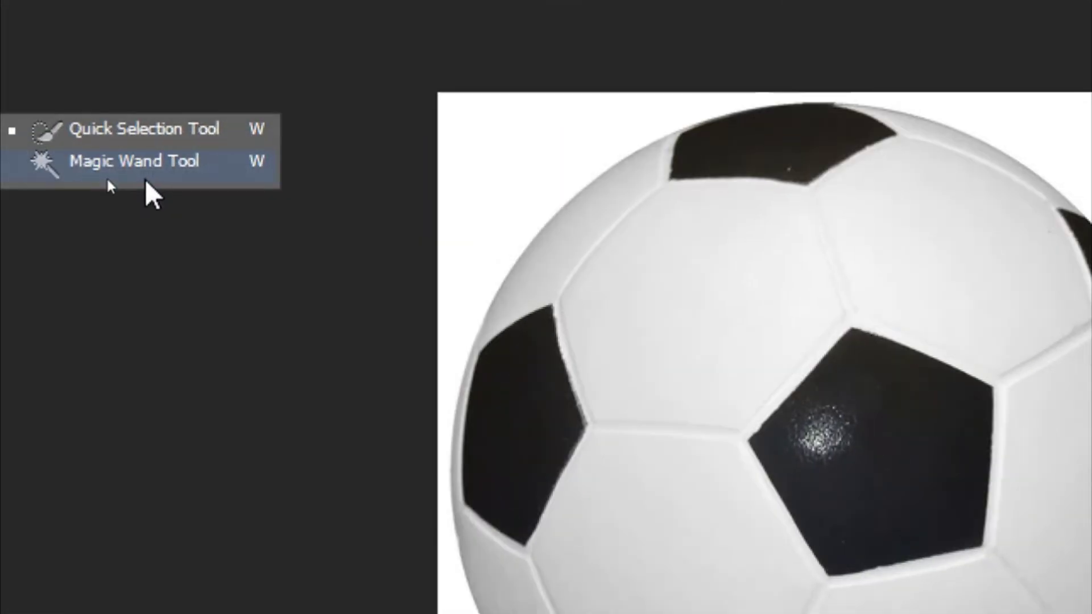
click(150, 170)
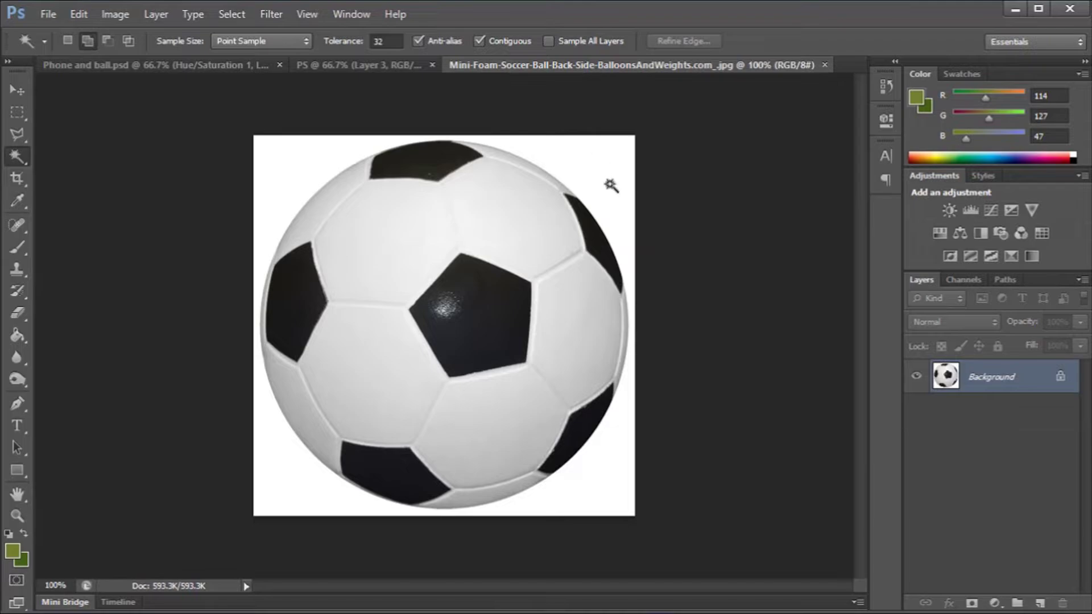
click(285, 182)
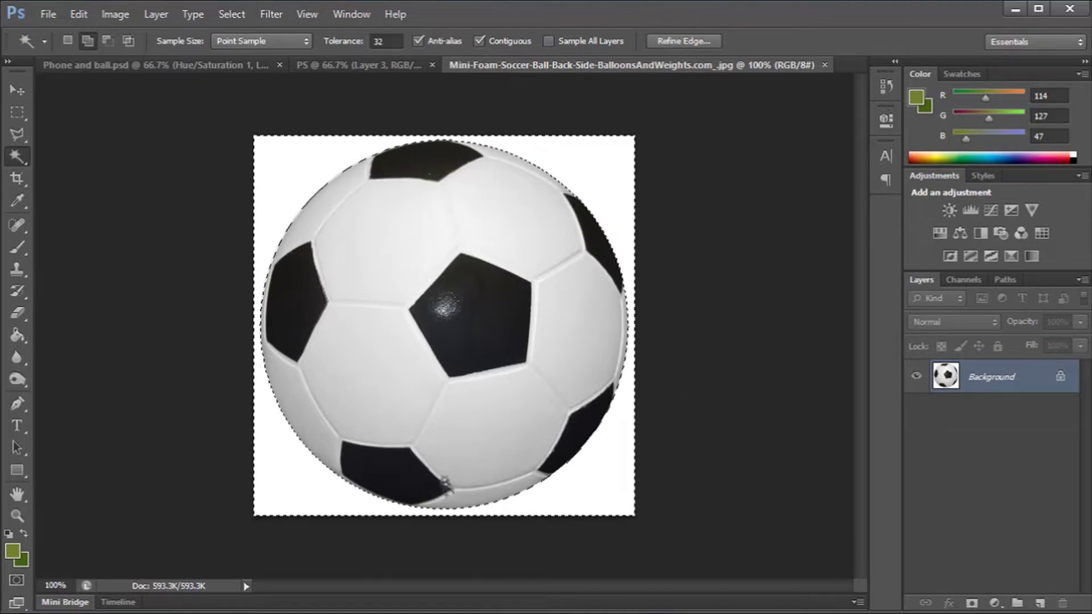
click(232, 13)
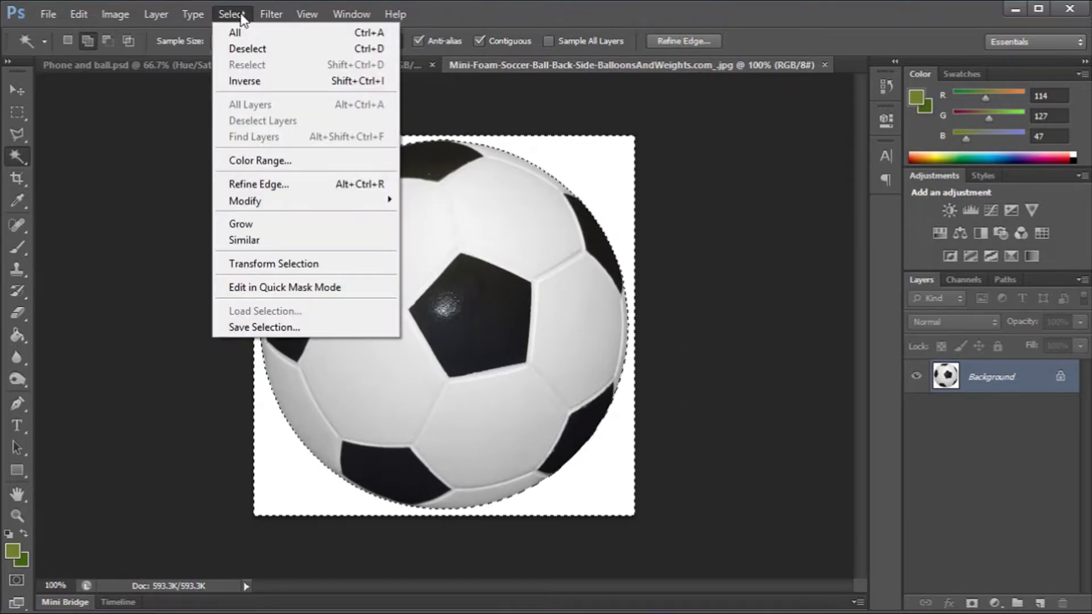
click(247, 80)
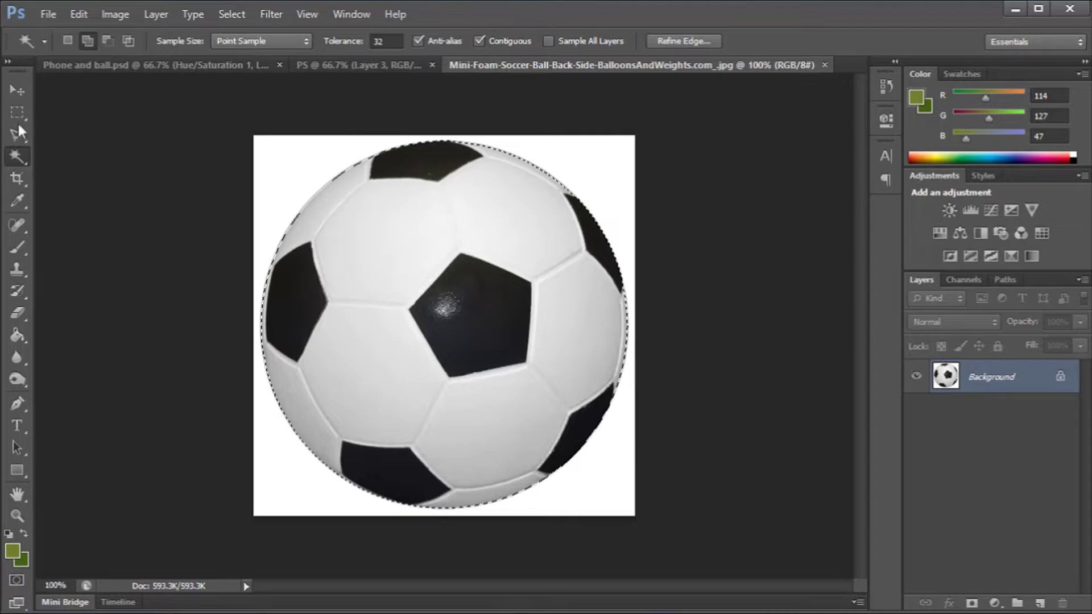
Step: Float the ball image in its own window, copy the selected ball into the PS document and minimize the source window
click(17, 91)
drag(715, 74, 715, 135)
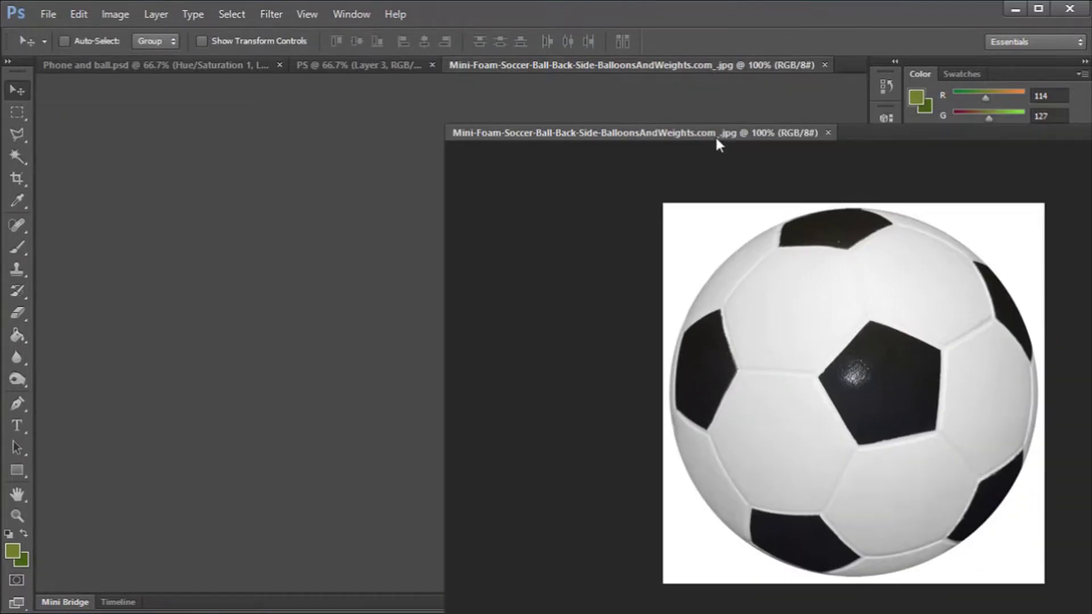
drag(806, 127, 807, 132)
drag(674, 142, 902, 132)
drag(871, 239, 481, 295)
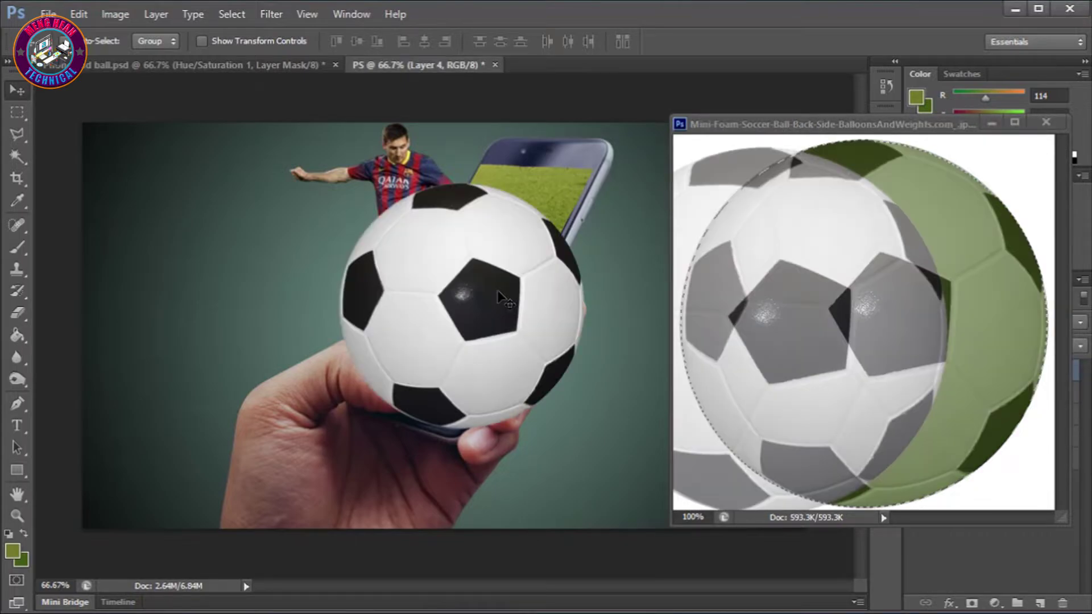
click(991, 123)
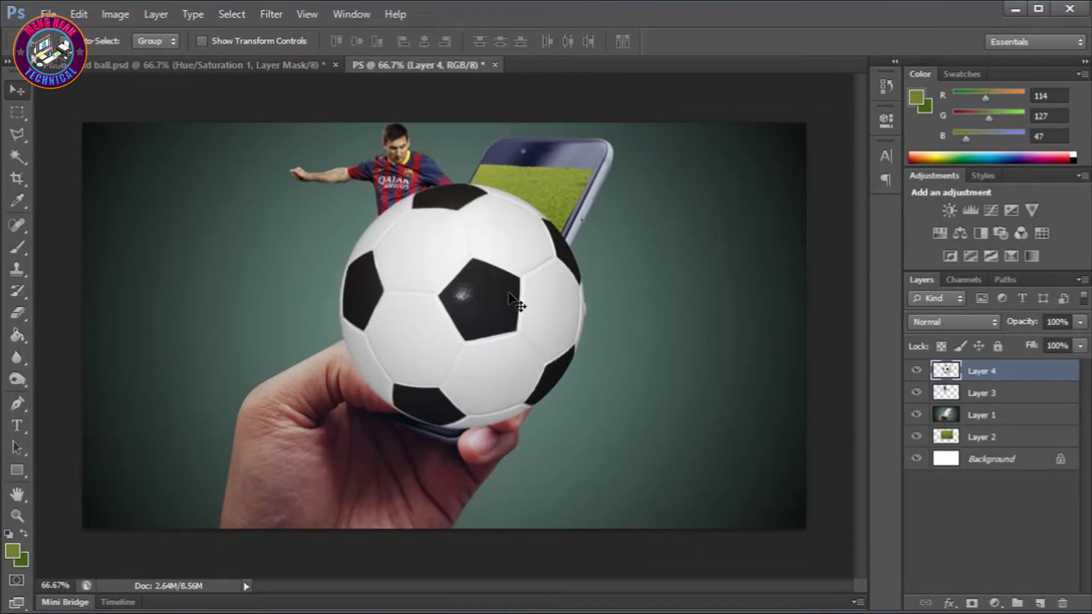
Step: Scale the ball down proportionally to about 13.8% and position it on the grass just in front of the player's standing foot
key(ctrl+t)
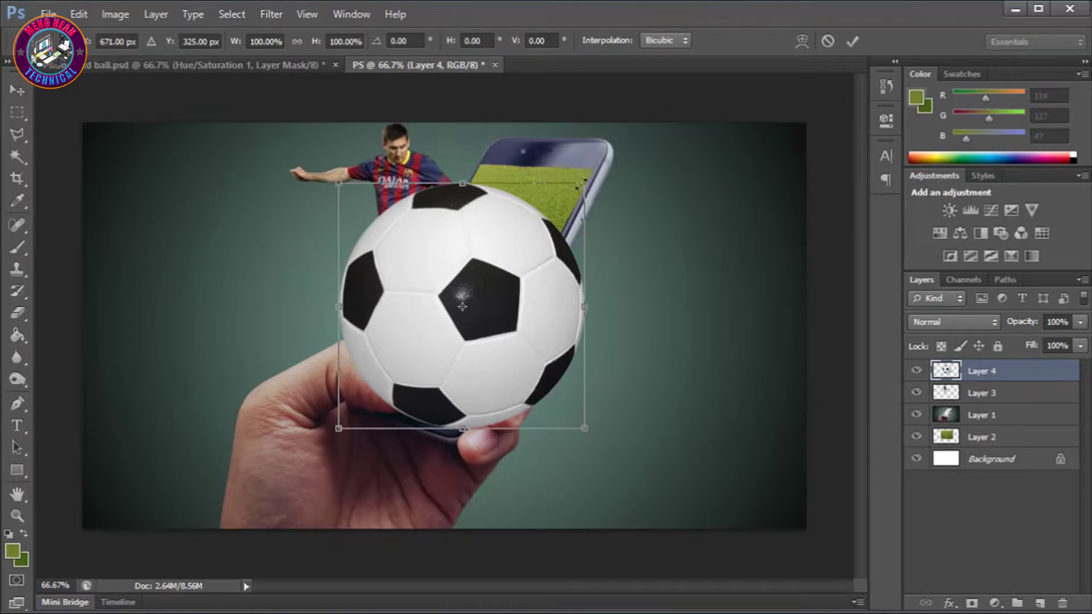
drag(581, 183, 477, 346)
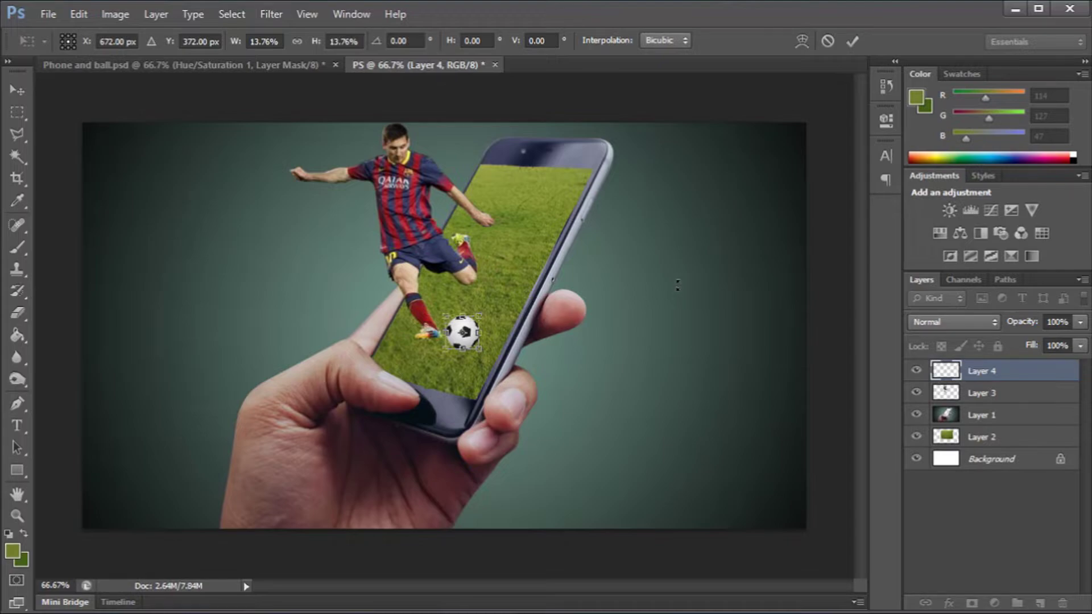
key(Return)
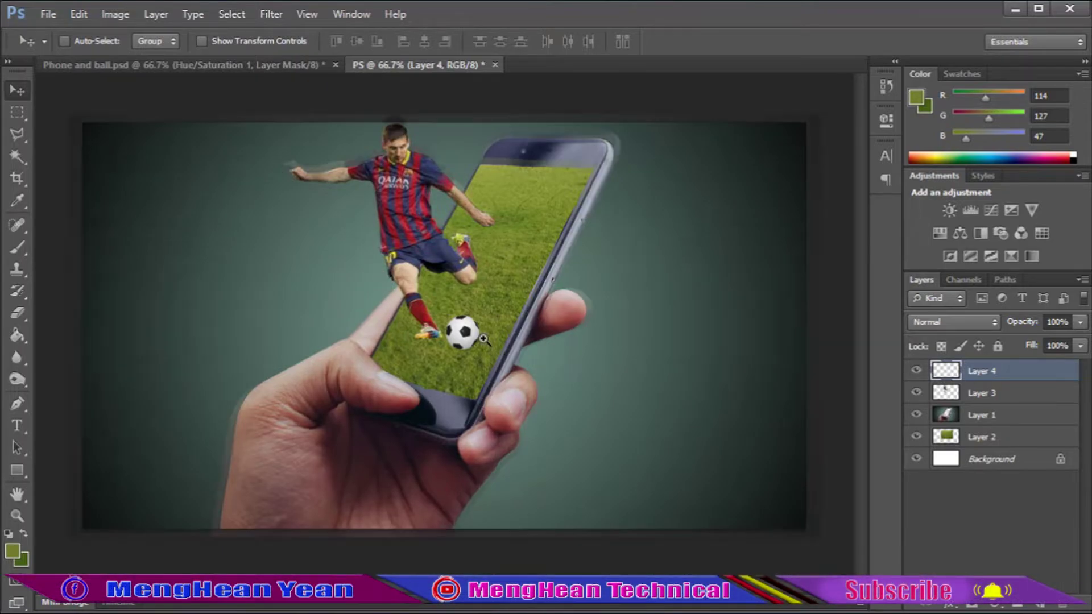
scroll(482, 340, up, 2)
drag(434, 327, 439, 337)
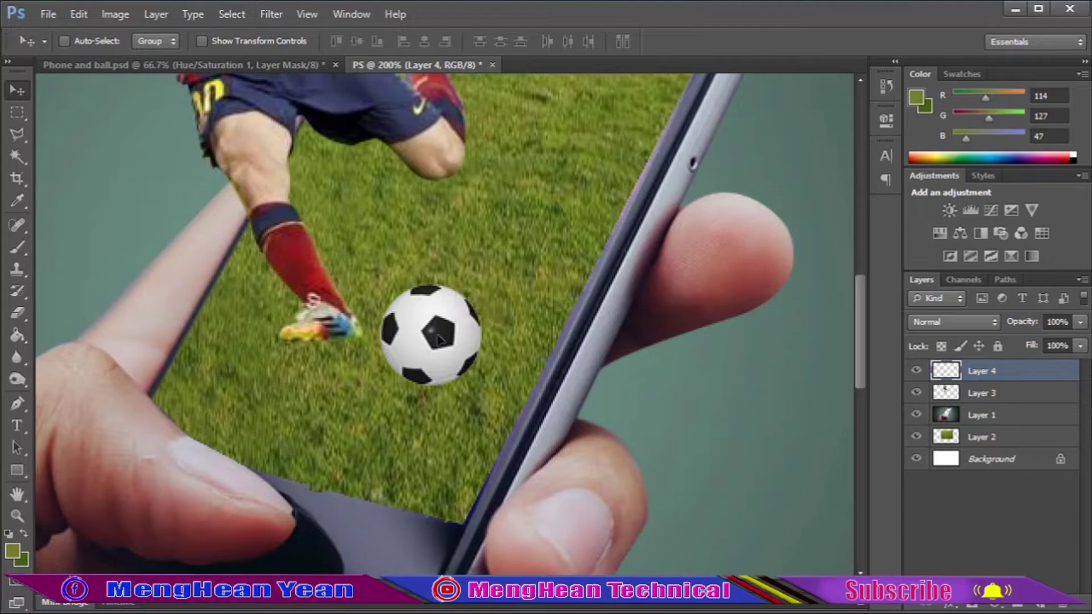
scroll(440, 338, down, 2)
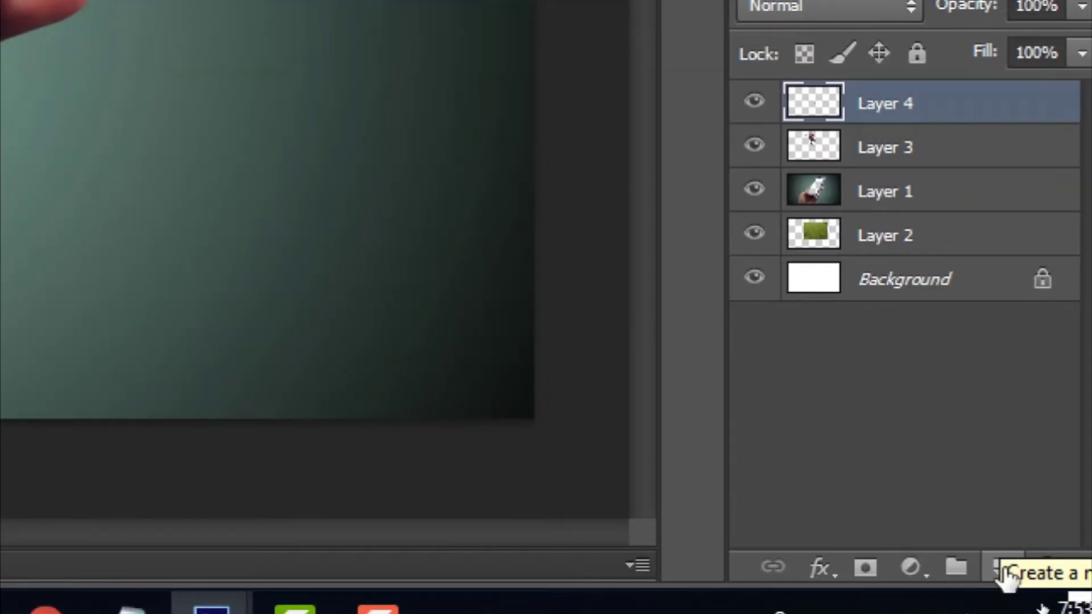
Step: Add a new empty layer above the ball's layer
click(1007, 569)
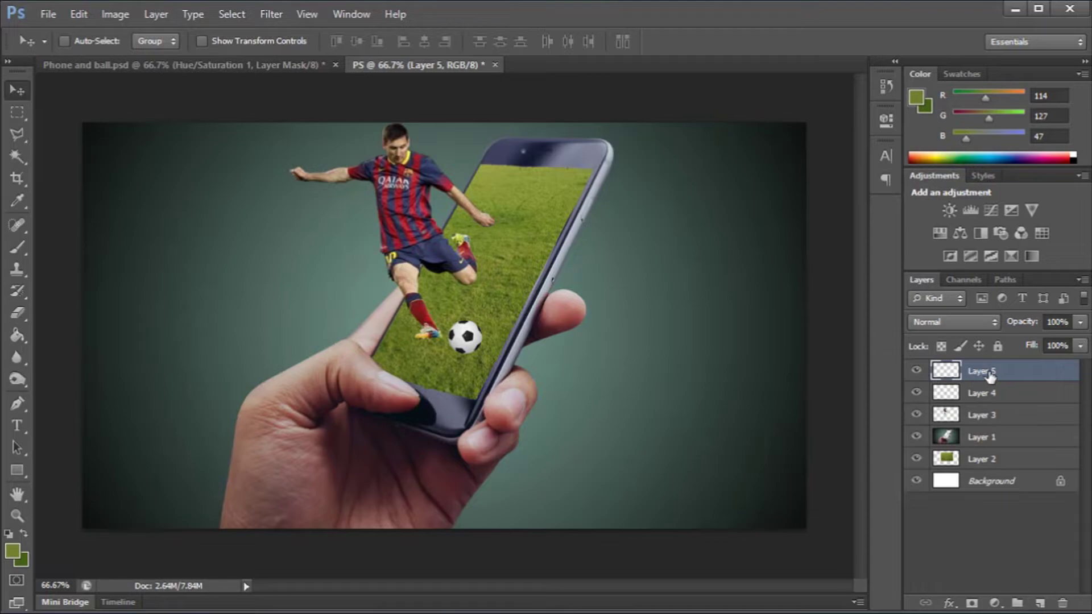
click(917, 393)
click(917, 393)
click(917, 372)
Step: Choose the Brush tool and set the foreground colour to near-black 030303
click(16, 247)
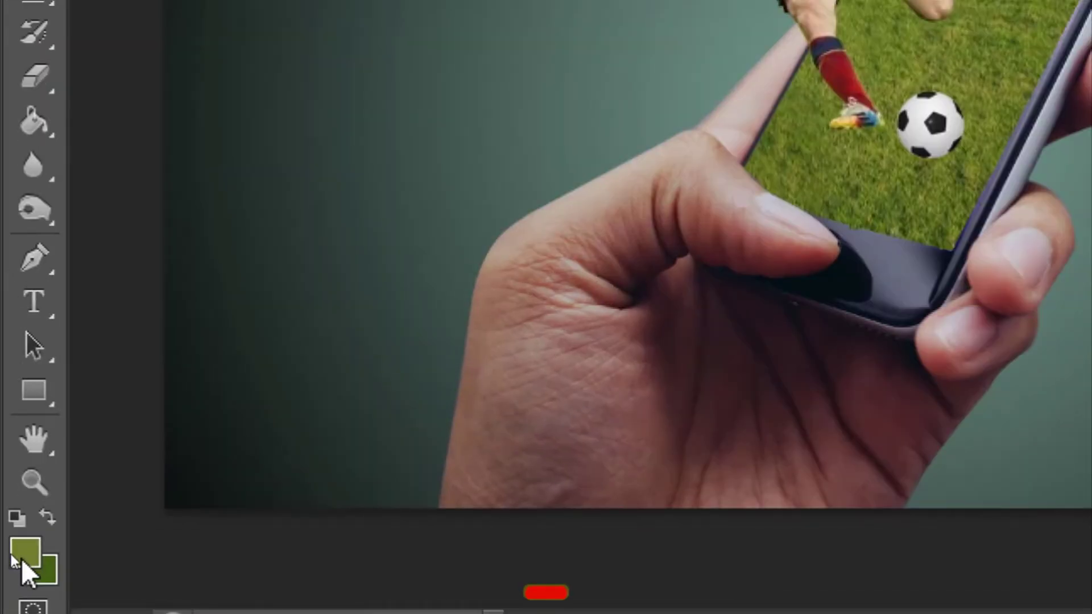
click(11, 552)
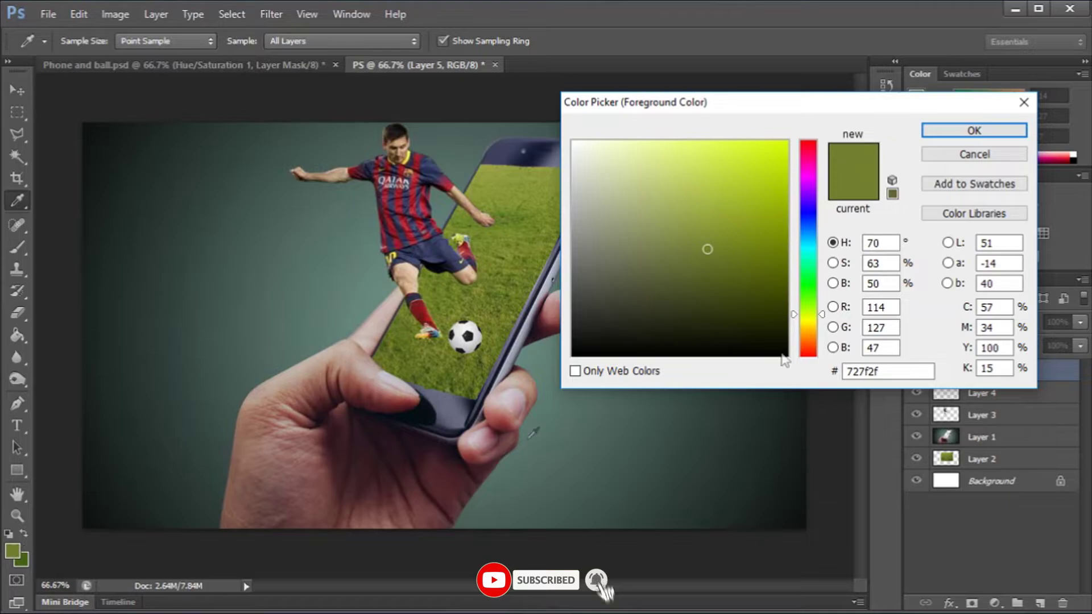
click(576, 354)
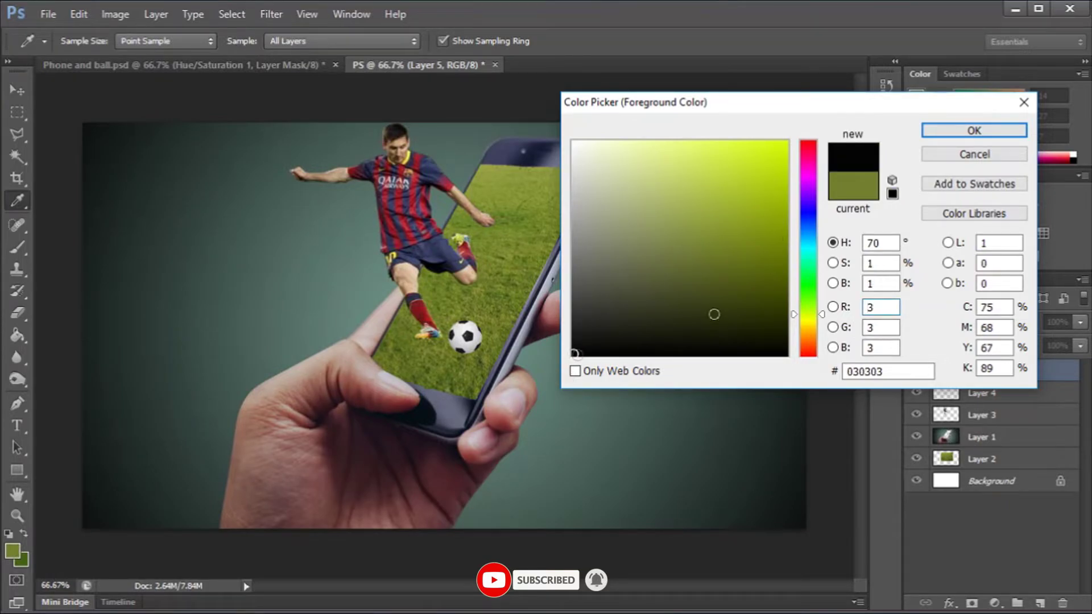
click(967, 137)
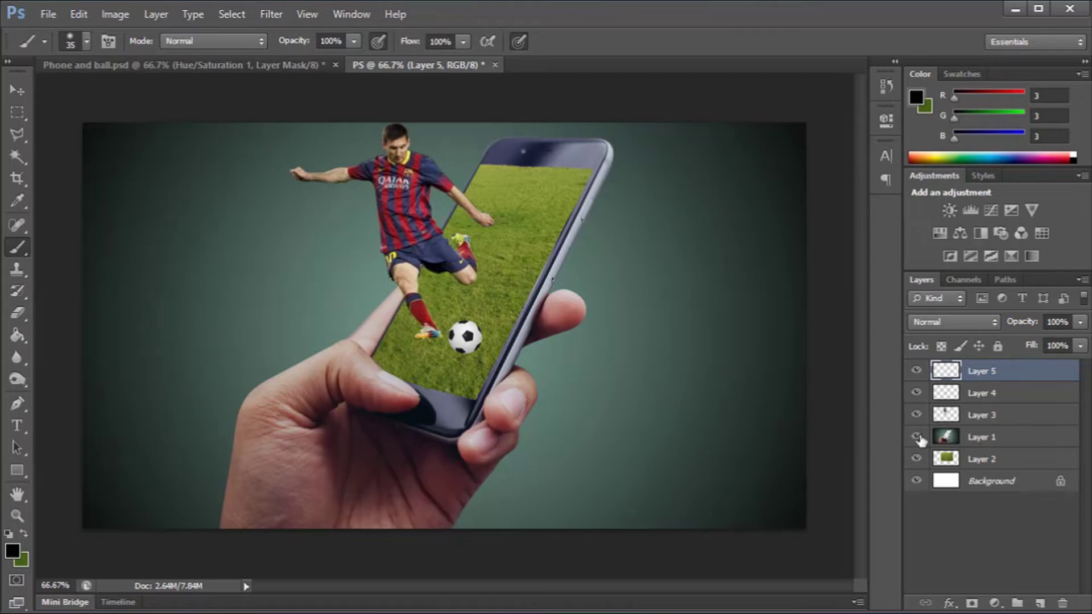
Step: Set the brush to the Soft Round tip at 150 px with 51% opacity
key(bracketright)
key(bracketright)
key(bracketright)
key(bracketright)
key(bracketright)
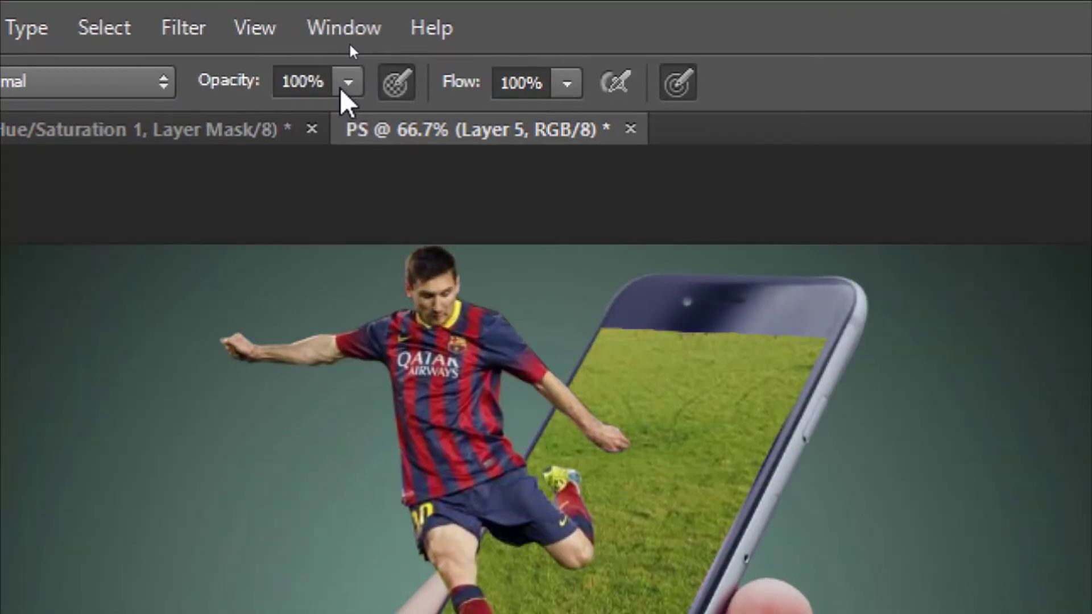
drag(340, 88, 264, 127)
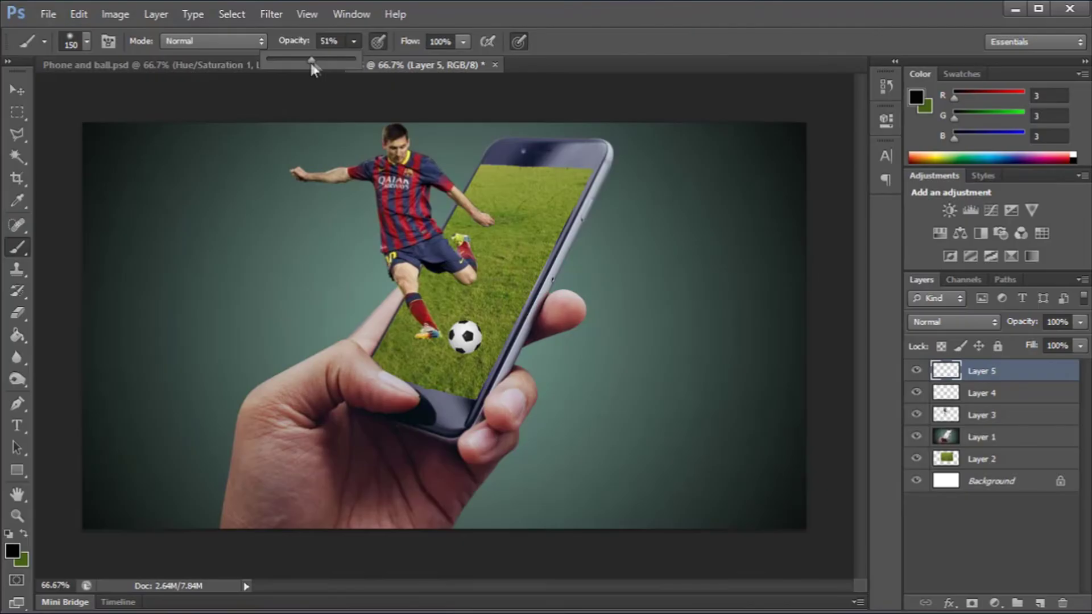
click(84, 41)
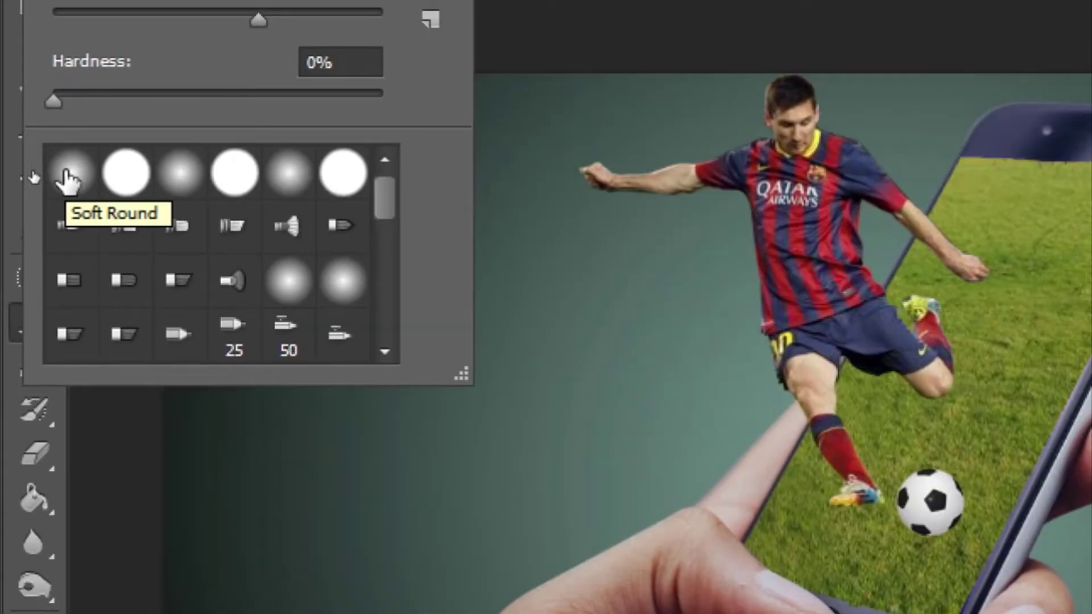
click(65, 173)
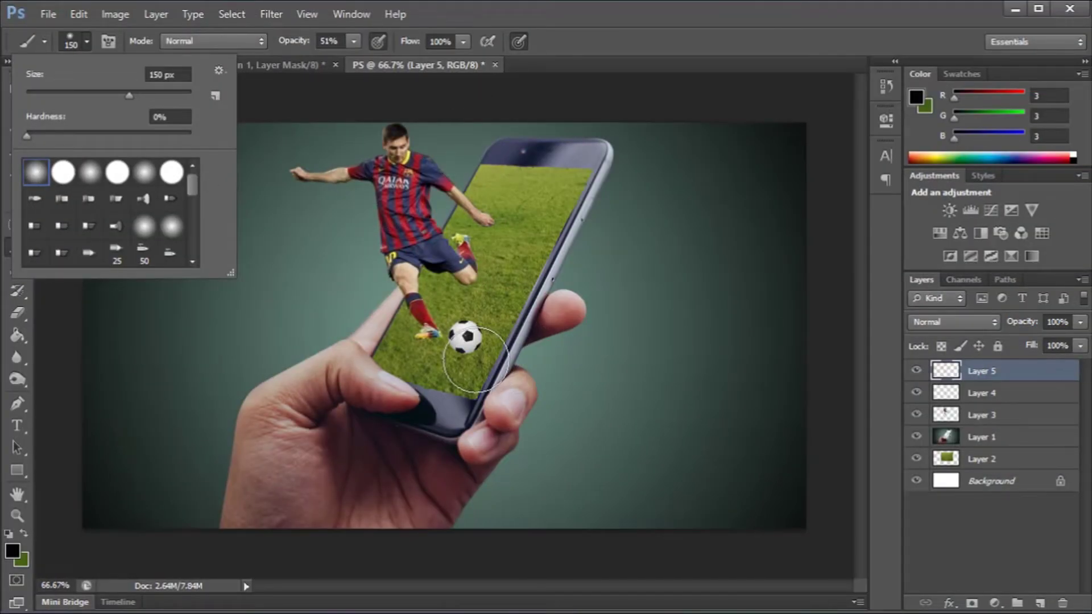
Step: Enlarge the brush to 200 px and dab one soft shadow over the ball on the new layer
click(469, 330)
key(])
key(])
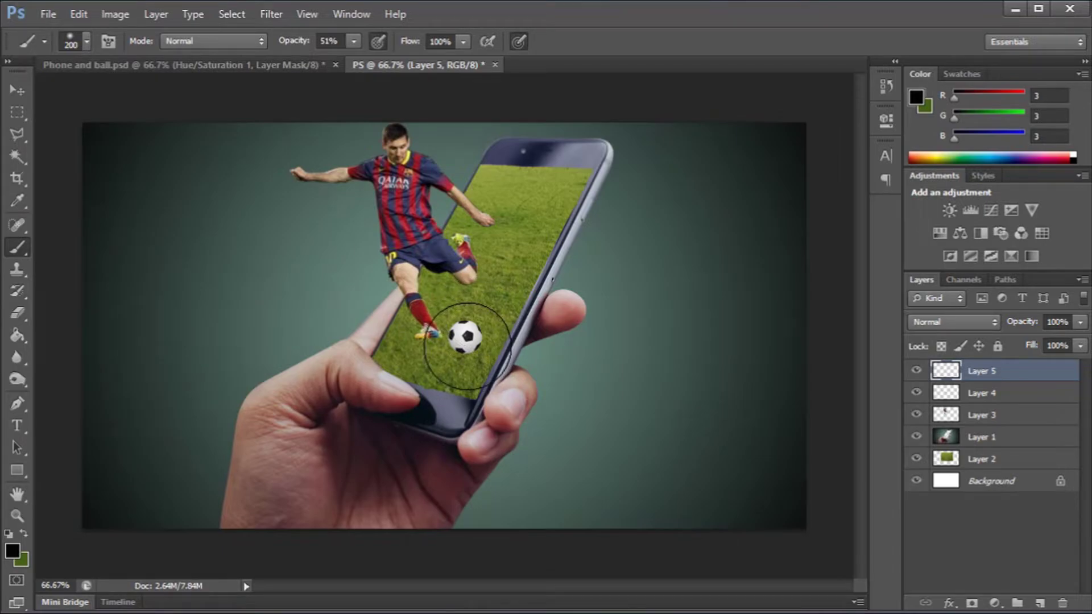
click(468, 345)
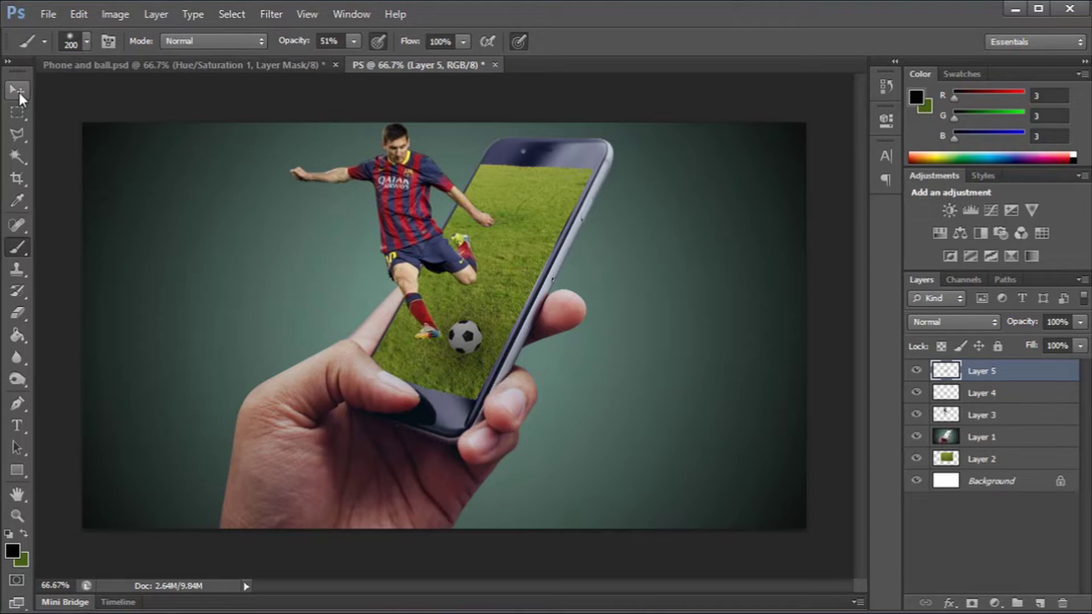
Step: Flatten the shadow with Free Transform, place it beneath the ball and move its layer below the ball's layer
click(19, 94)
key(ctrl+t)
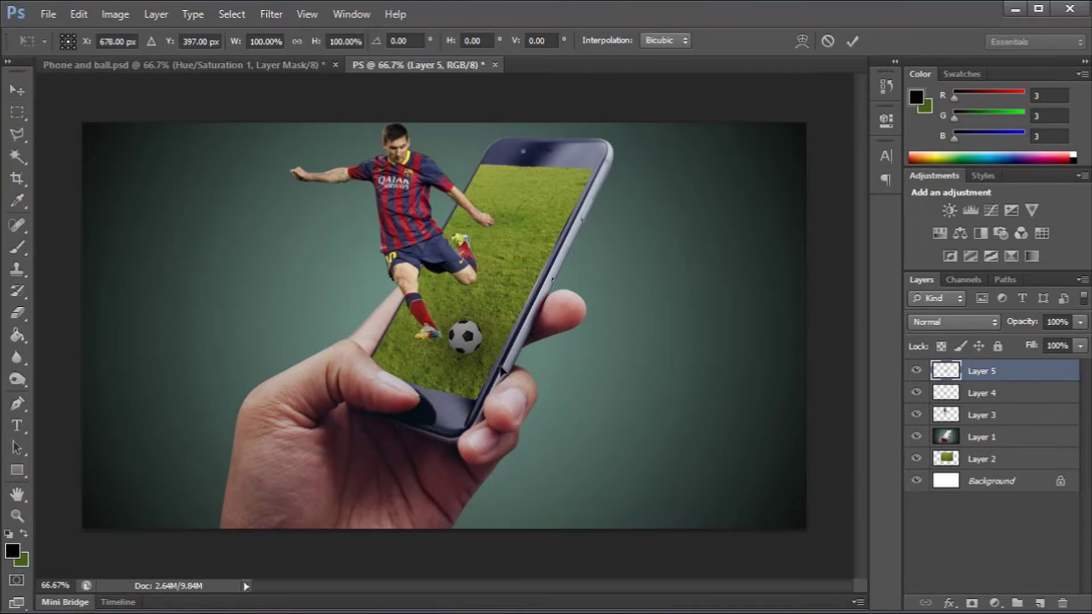
drag(465, 256, 466, 354)
drag(487, 413, 486, 378)
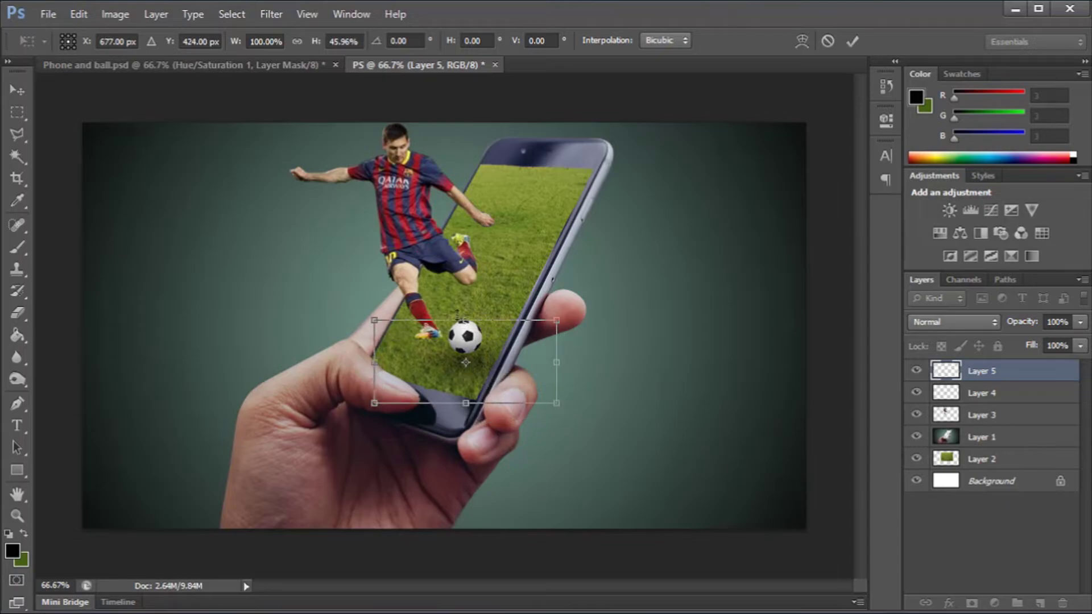
drag(466, 321, 466, 363)
drag(495, 397, 499, 365)
key(Return)
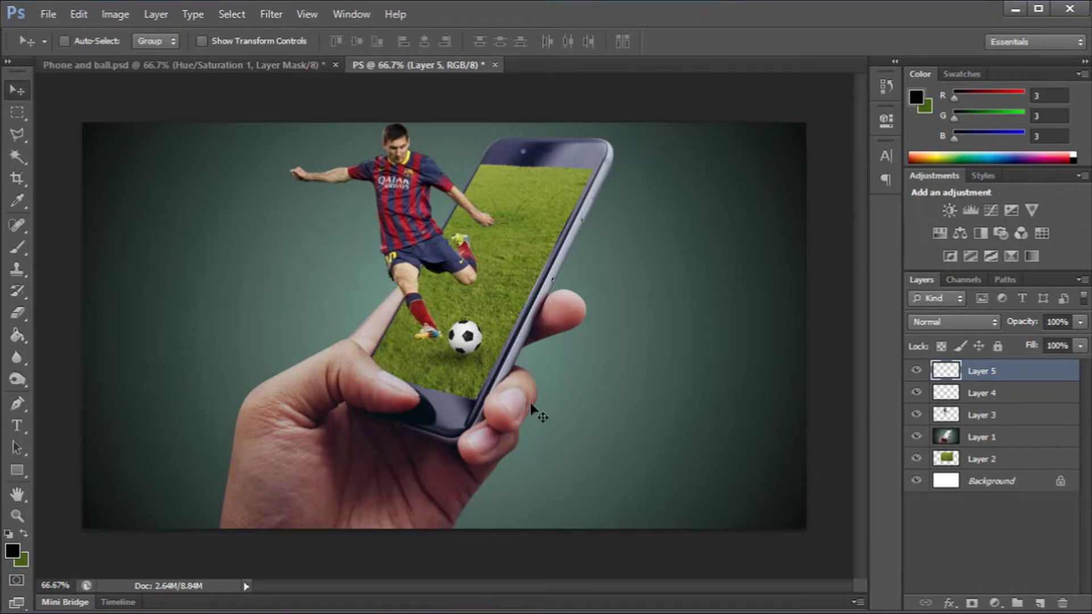
drag(464, 363, 463, 358)
drag(1000, 377, 1000, 393)
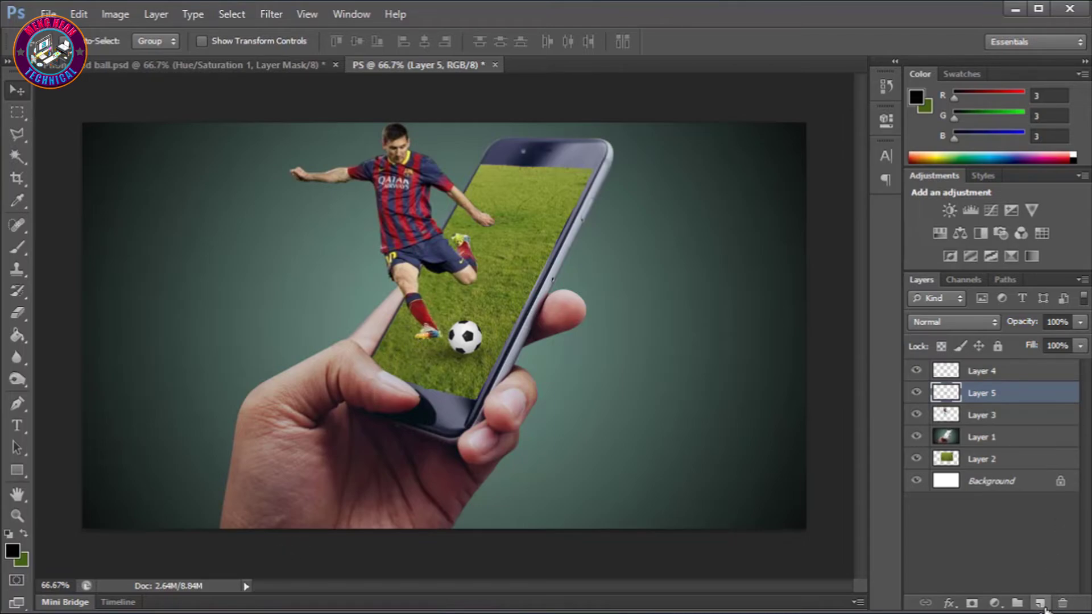
Step: Add a layer above the ball's shadow, dab a soft black shadow by the player's standing foot and flatten it to about 22.7% height
key(b)
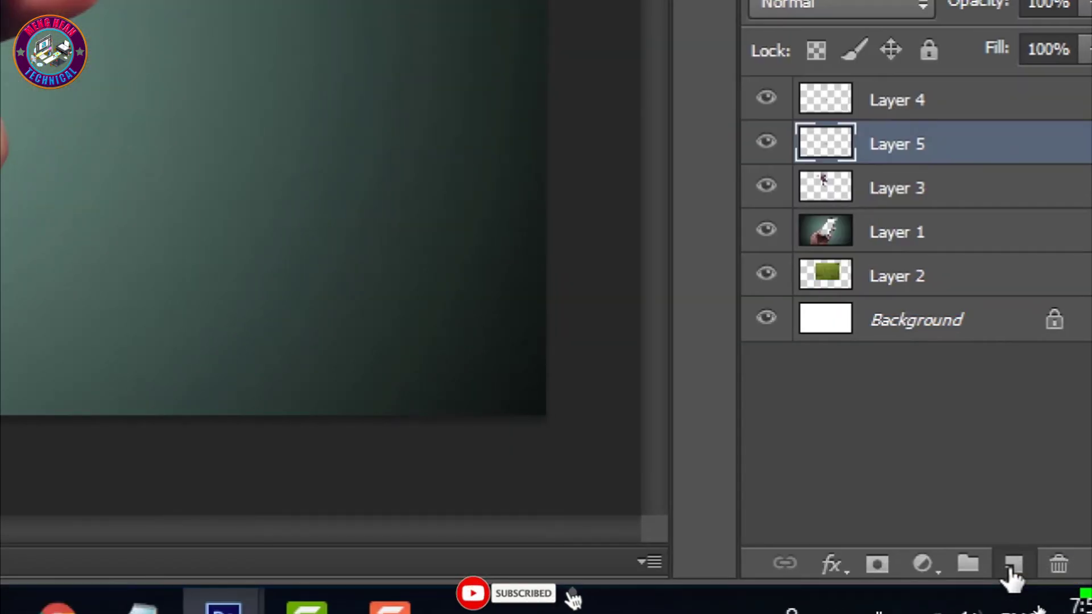
click(1011, 566)
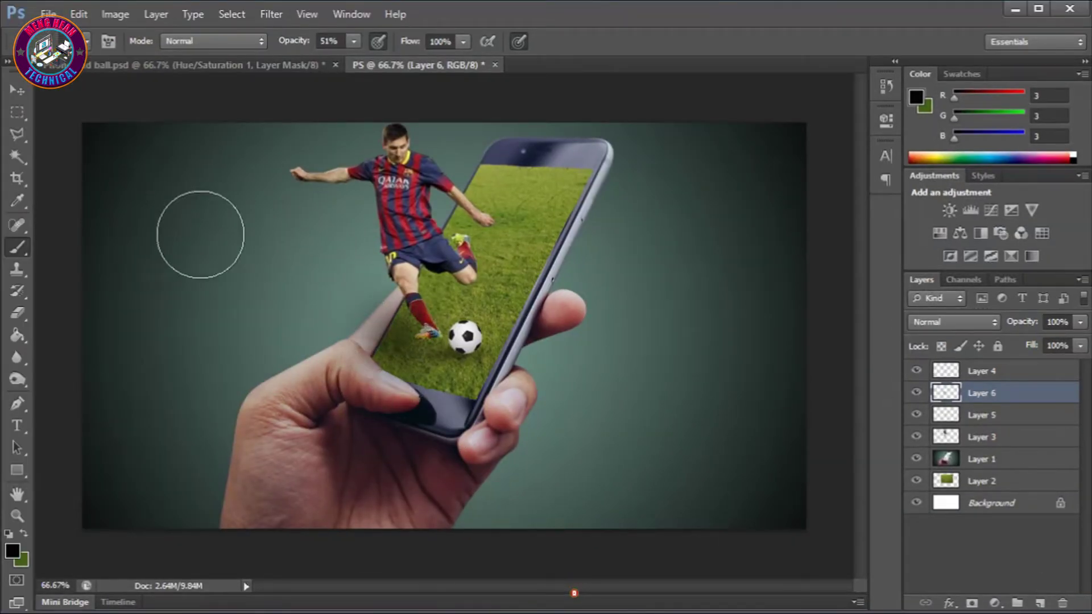
key(v)
key(ctrl+t)
drag(396, 249, 447, 319)
drag(410, 377, 404, 340)
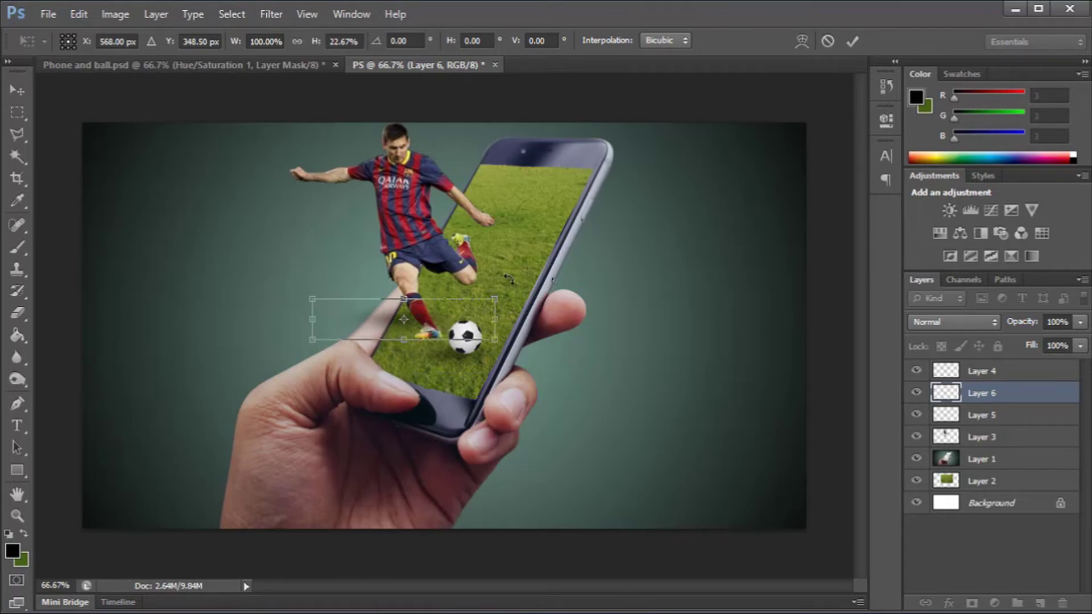
Step: Rotate the foot shadow to about 9°, stretch its height to about 31.4% and position it under the player's standing foot
drag(508, 279, 527, 342)
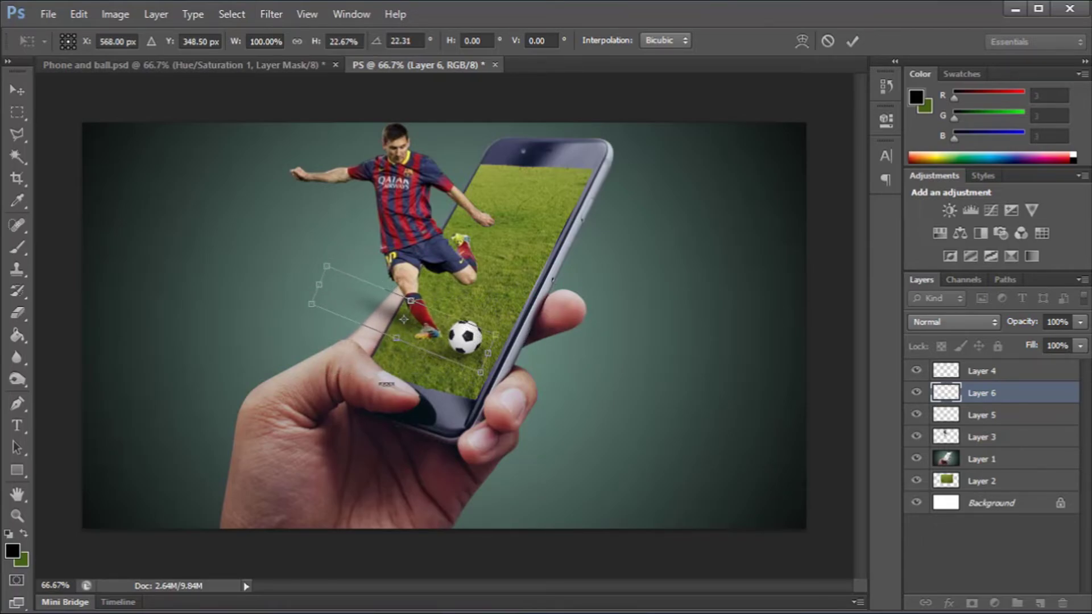
drag(397, 340, 391, 354)
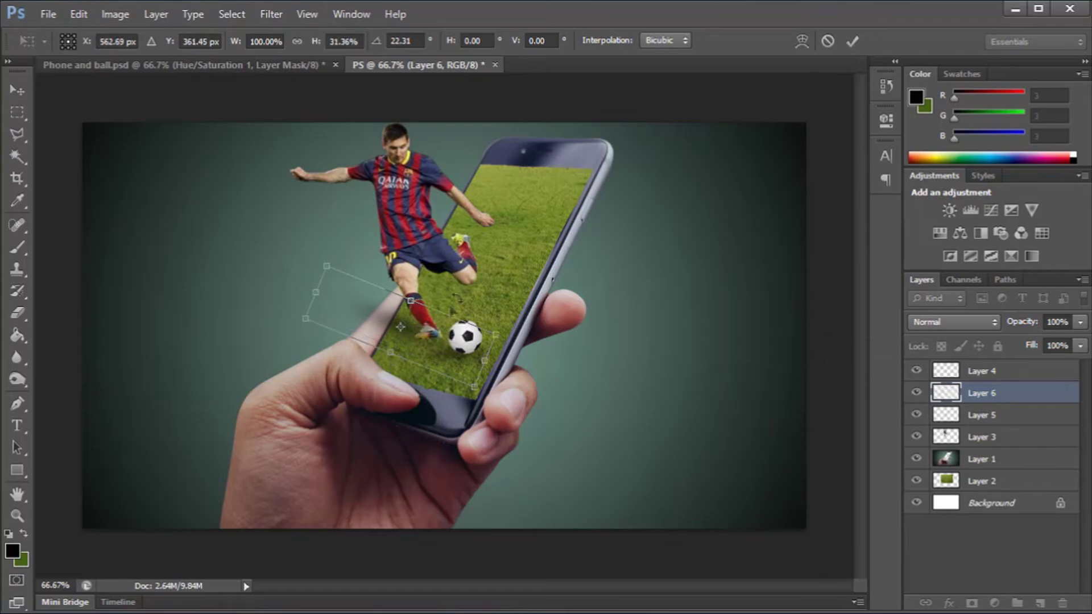
drag(563, 290, 551, 250)
drag(422, 341, 431, 356)
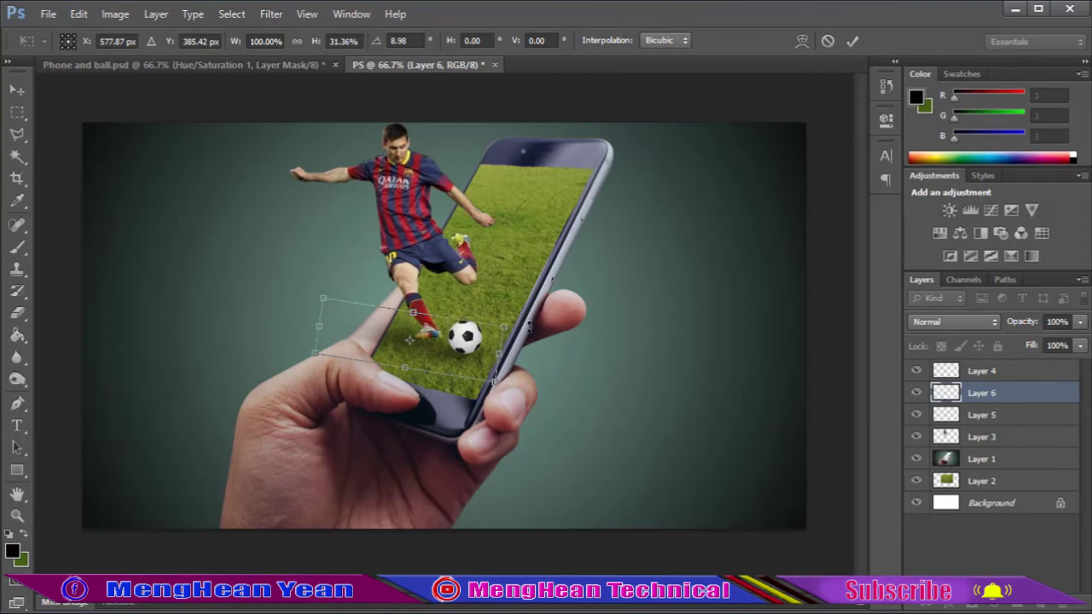
key(Return)
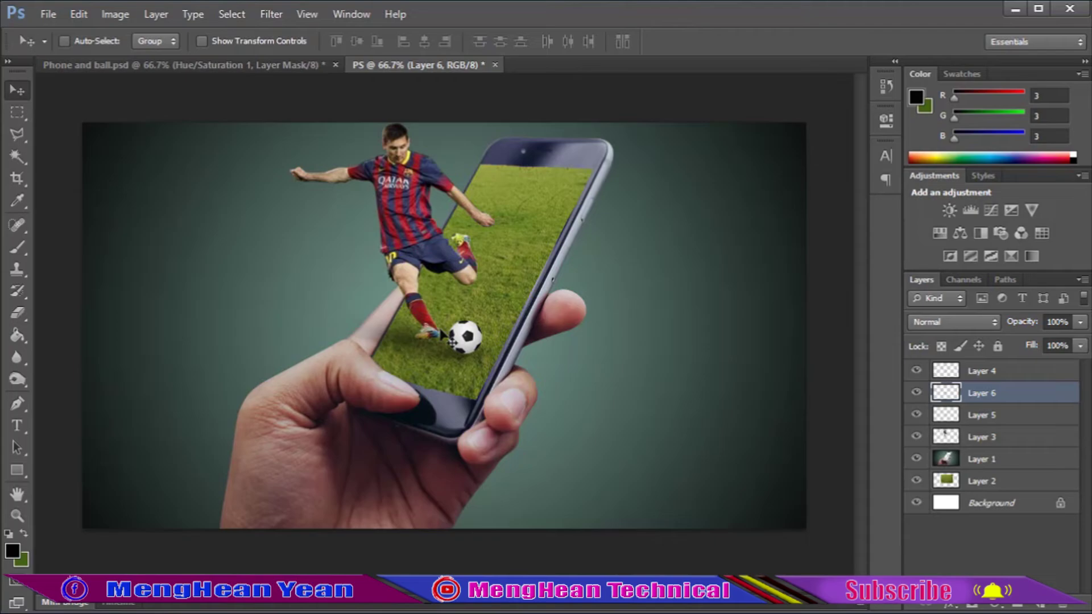
Step: Reduce the foot shadow layer's opacity to 65% and move it directly below the player's layer
click(1080, 323)
drag(1079, 341, 1058, 341)
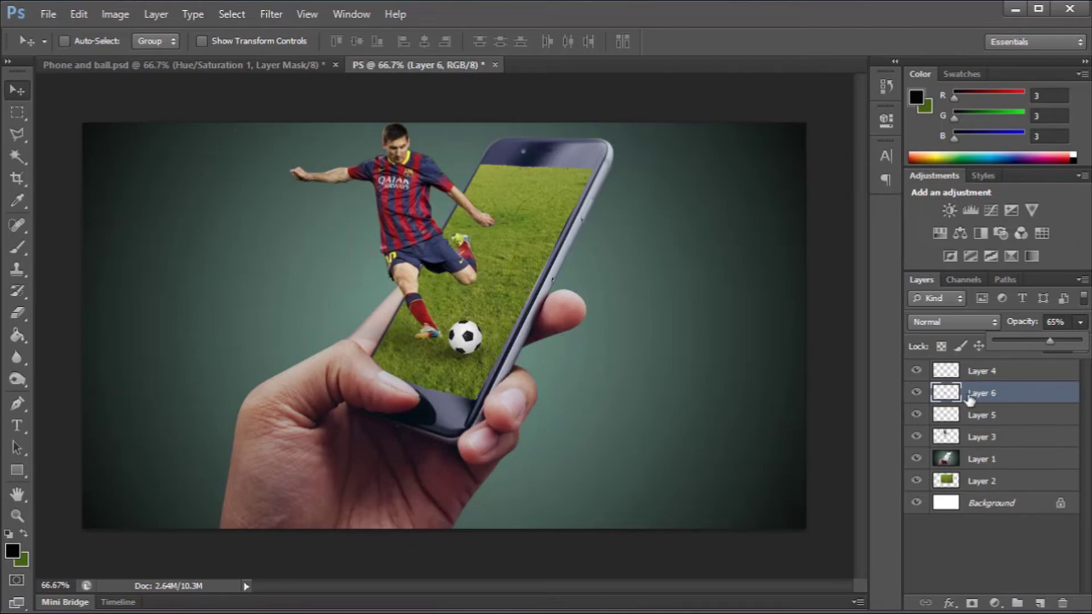
click(991, 401)
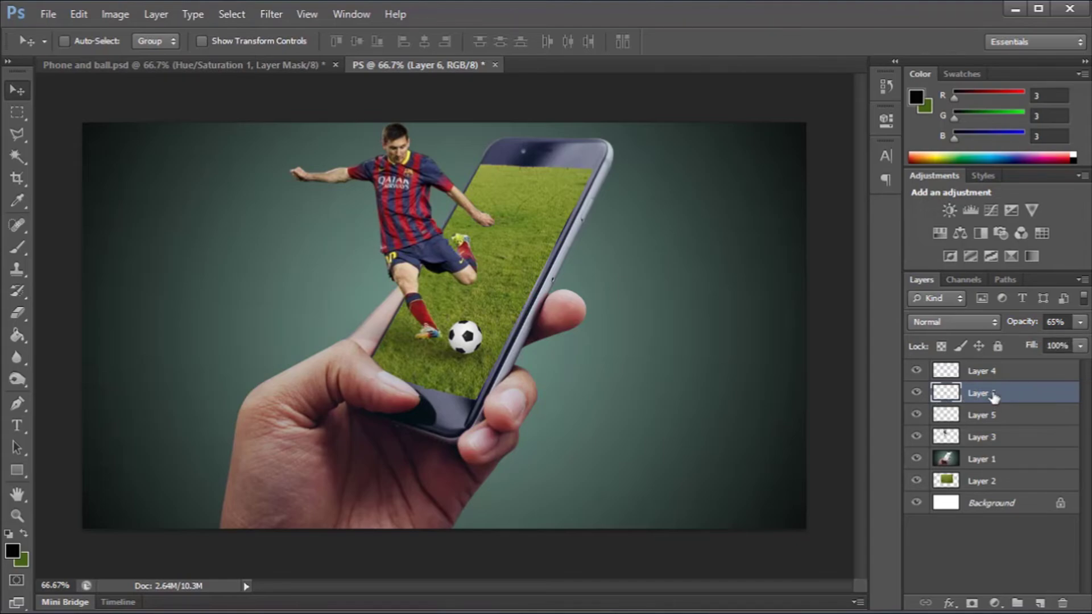
drag(992, 393, 989, 438)
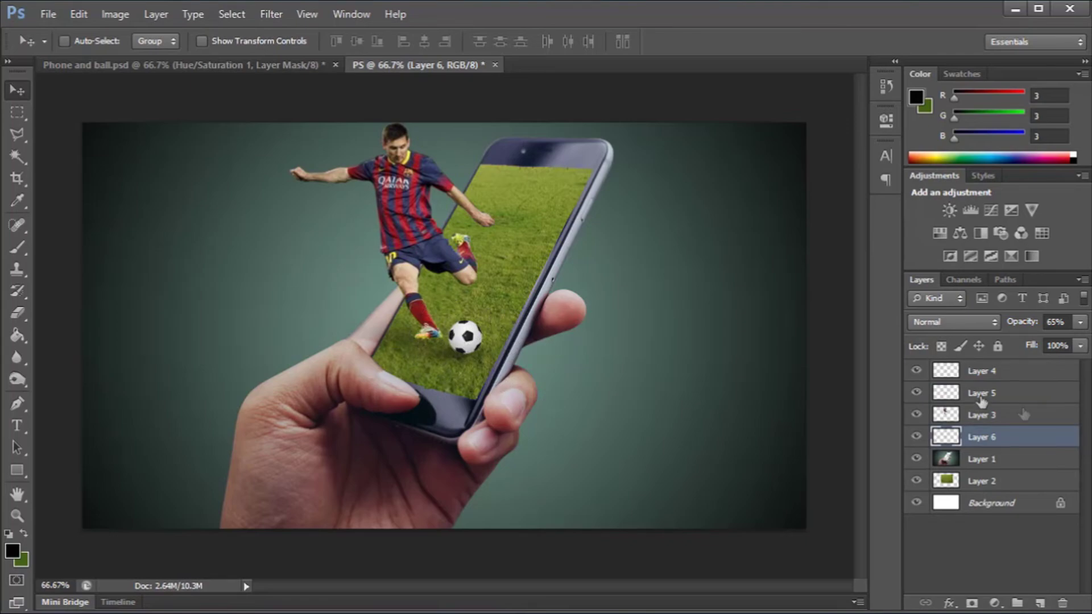
Step: Add a Hue/Saturation adjustment above all layers with Saturation set to +15
click(990, 375)
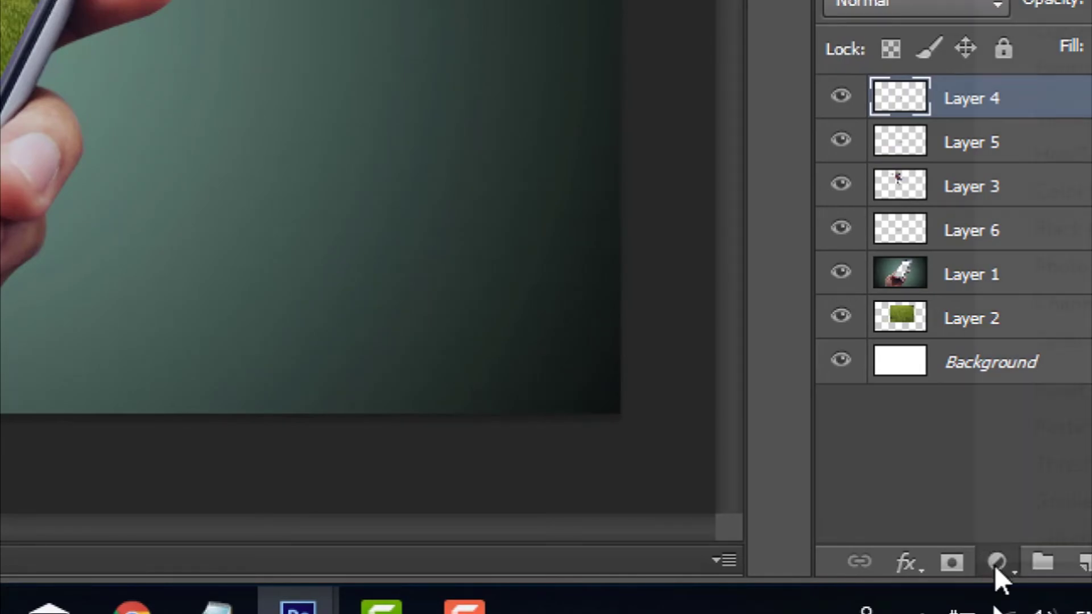
click(995, 564)
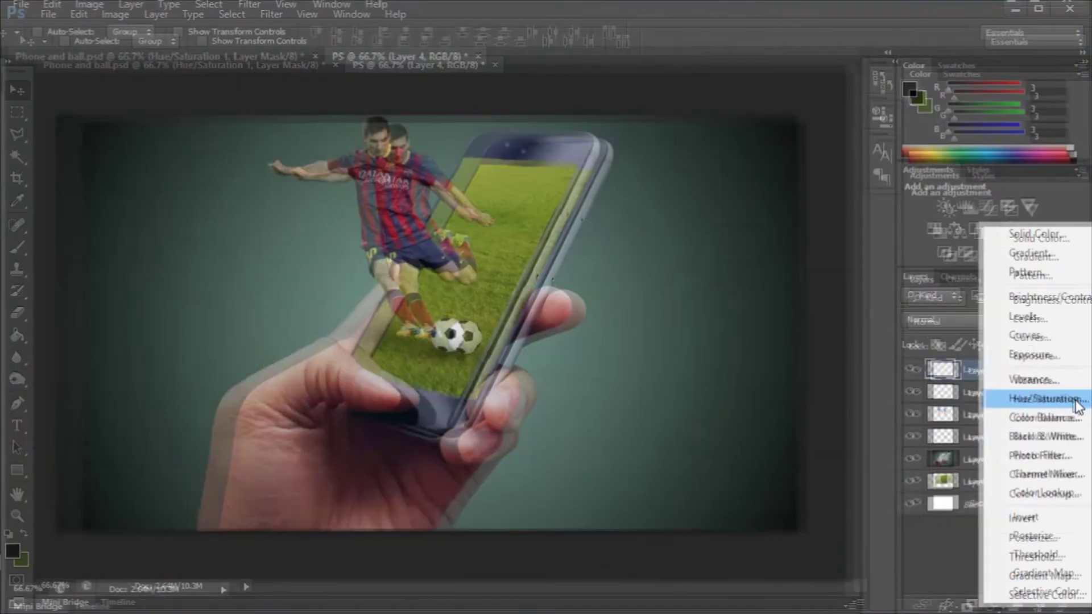
click(1077, 400)
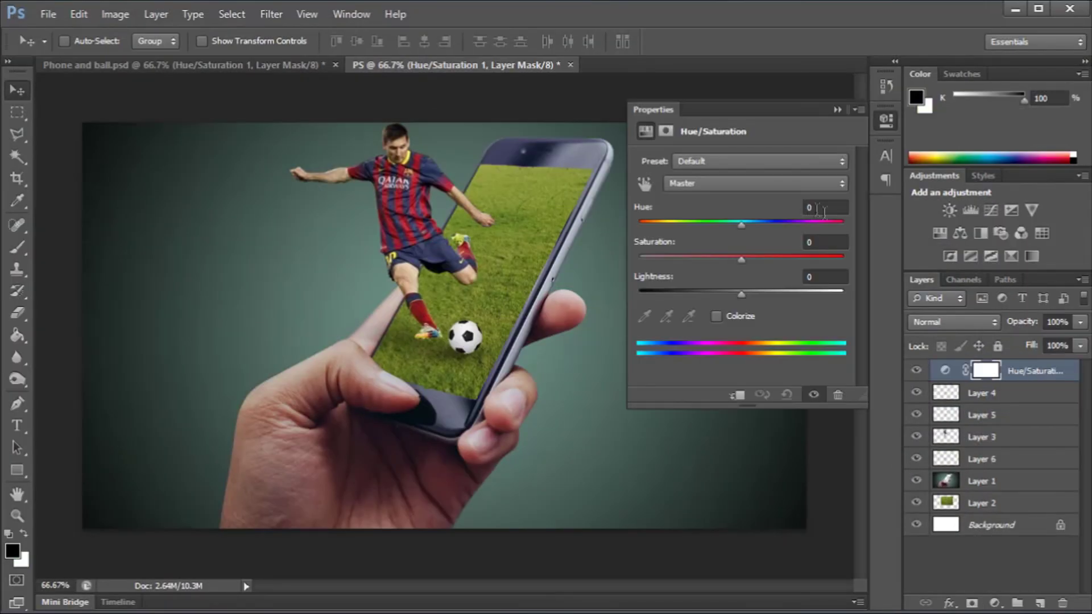
click(823, 243)
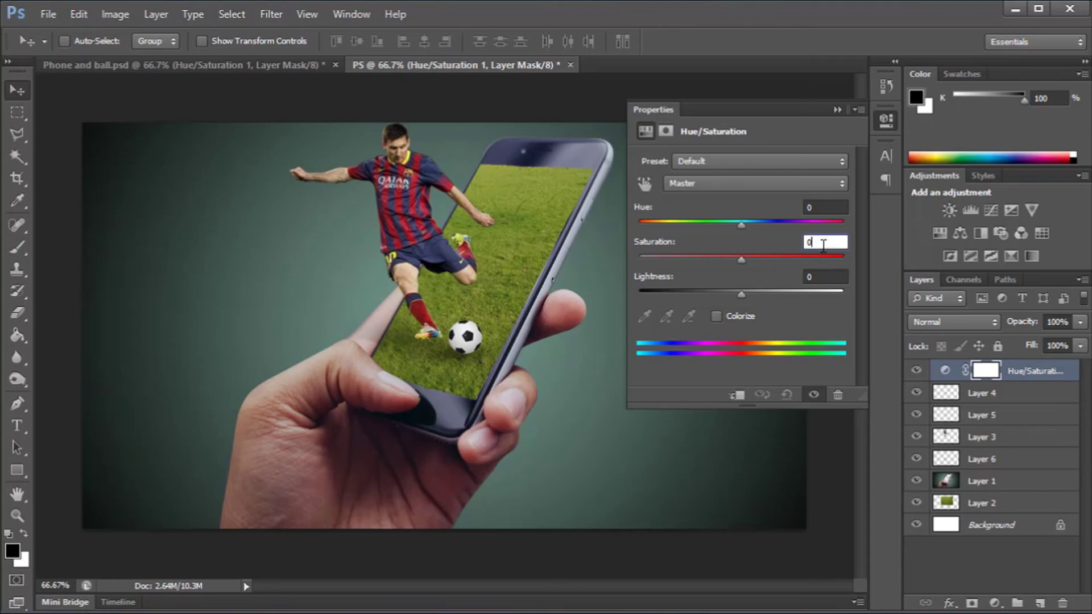
scroll(824, 244, up, 10)
click(814, 208)
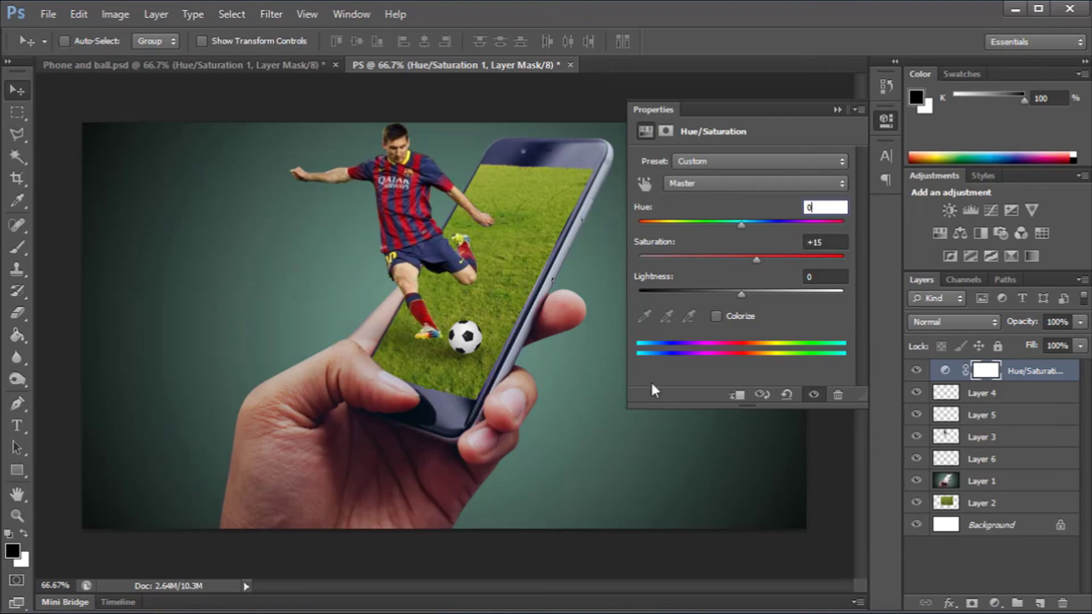
click(839, 109)
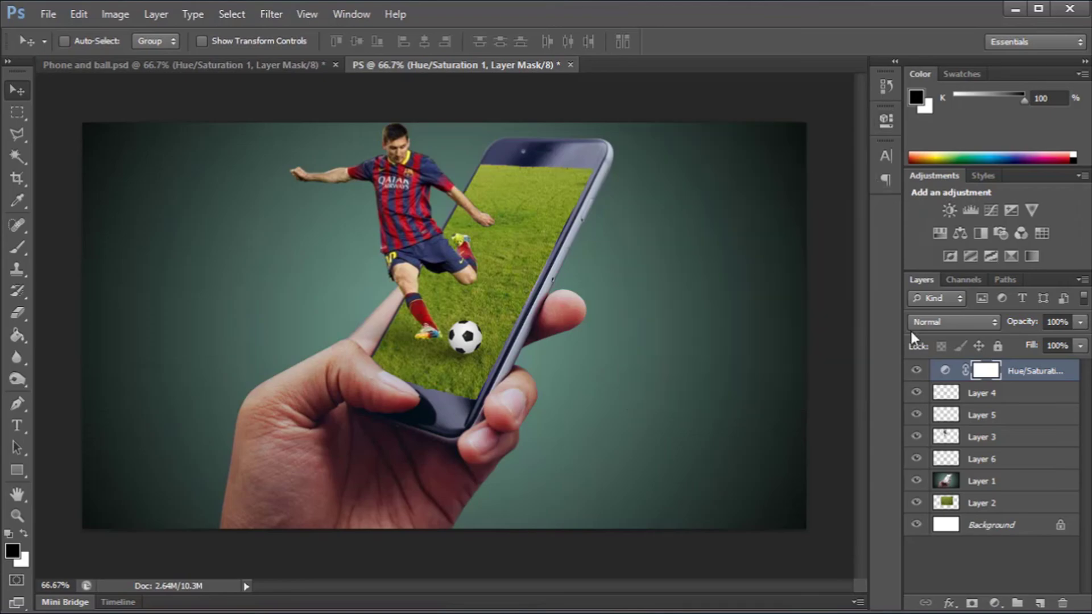
Step: Toggle the Hue/Saturation layer's visibility to compare the composite with and without the adjustment
click(917, 370)
click(917, 371)
click(917, 372)
click(917, 371)
click(917, 372)
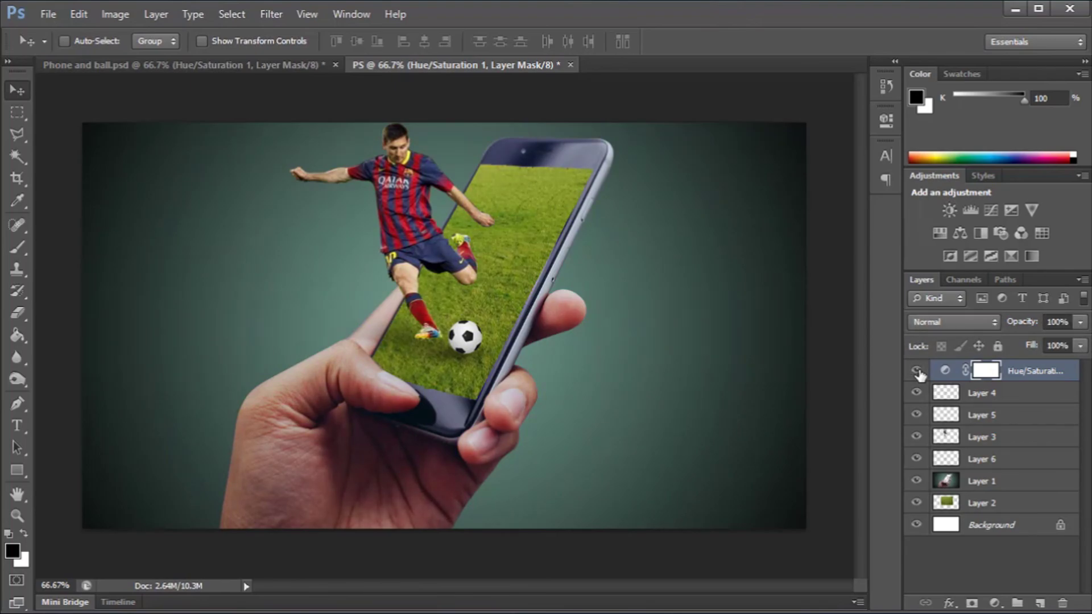